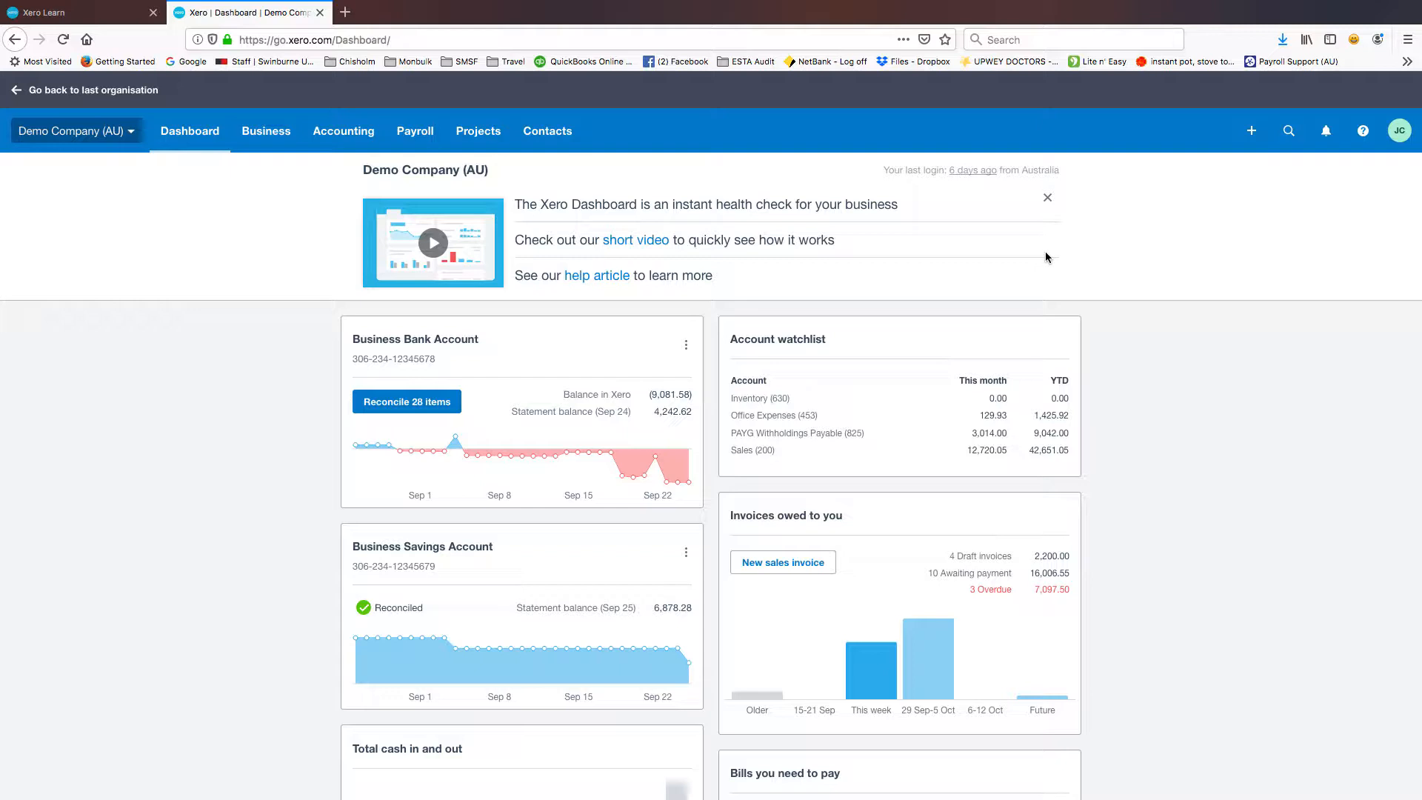
- Open the chart of accounts and examine the year-to-date balances, including the prepaid and accrued accounts
click(369, 139)
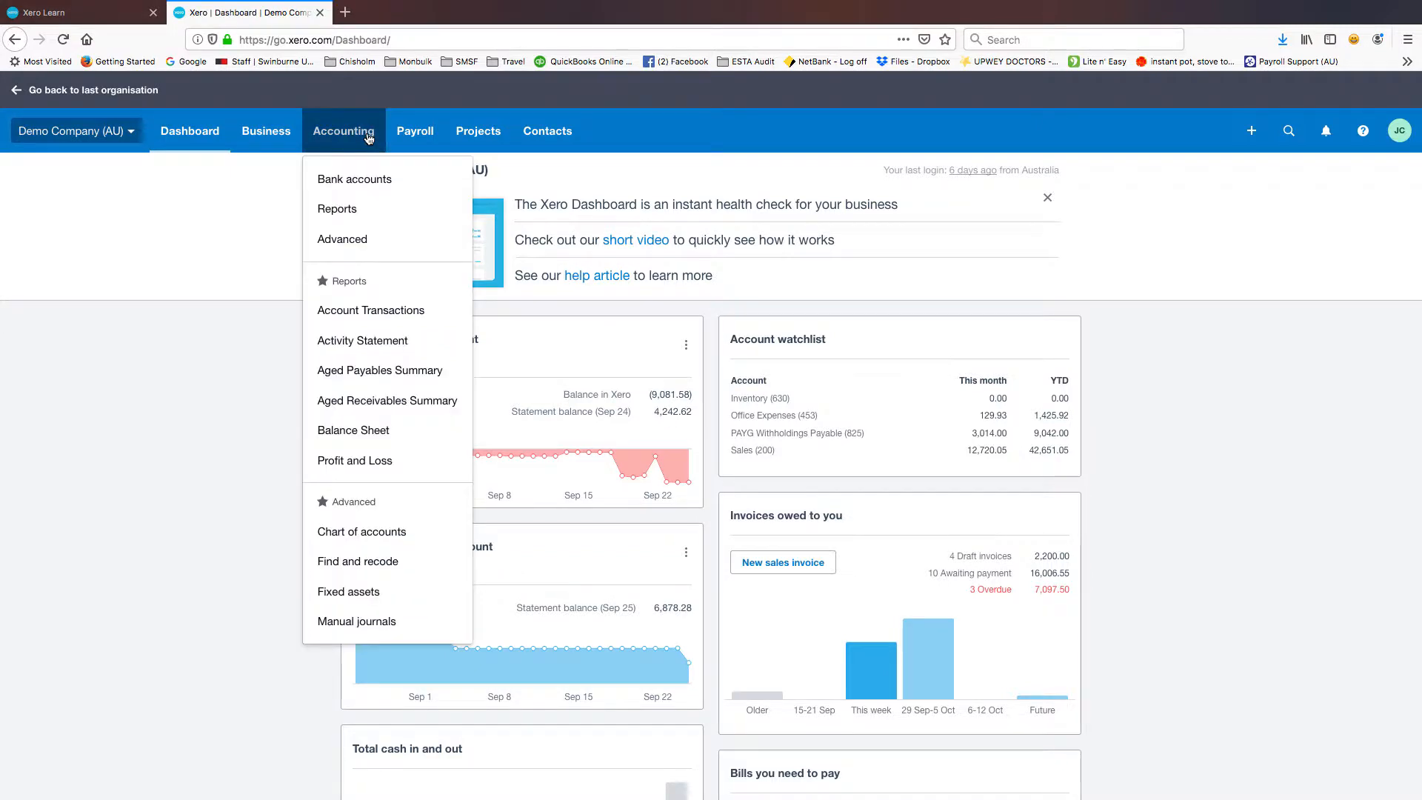
click(393, 534)
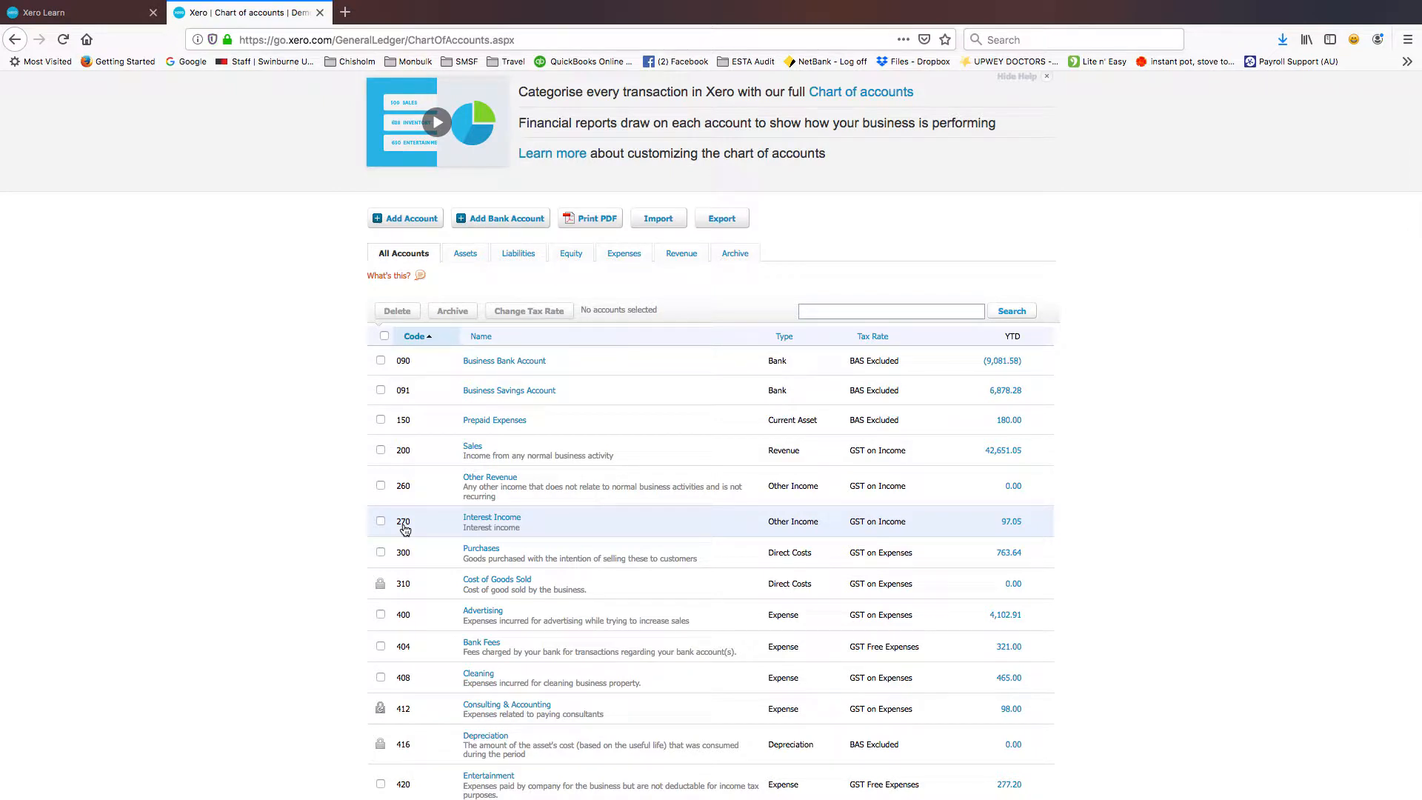
scroll(574, 527, down, 2)
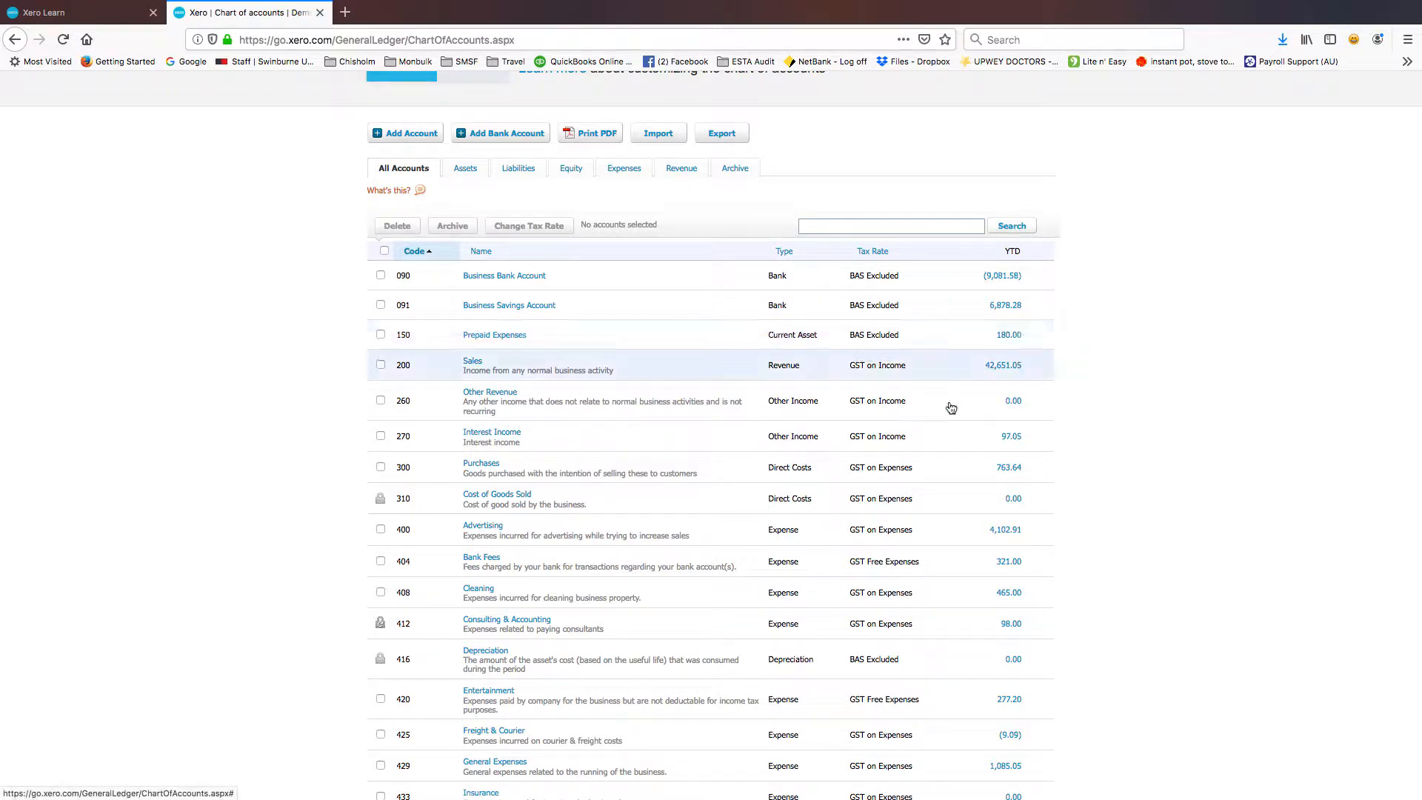
scroll(951, 407, down, 8)
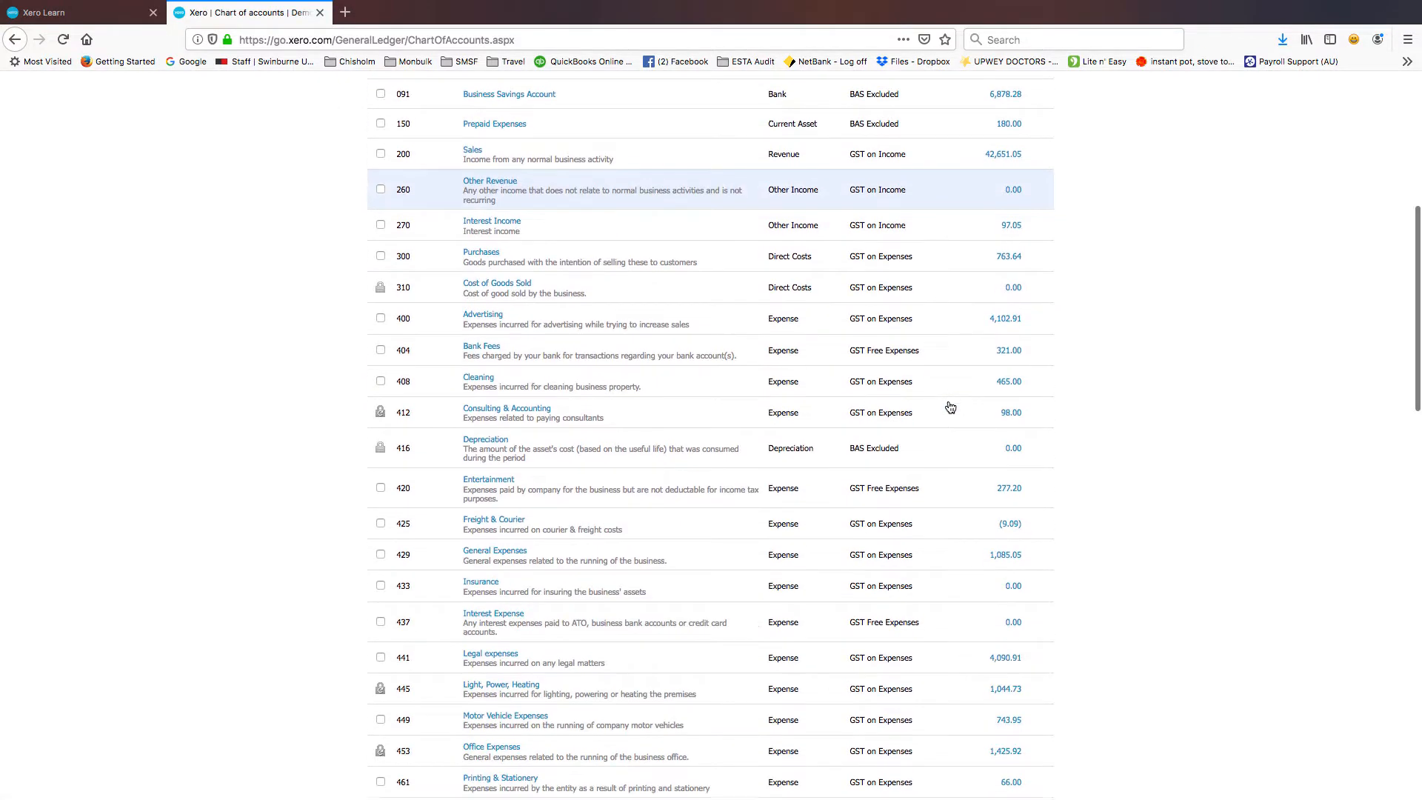
scroll(950, 407, down, 8)
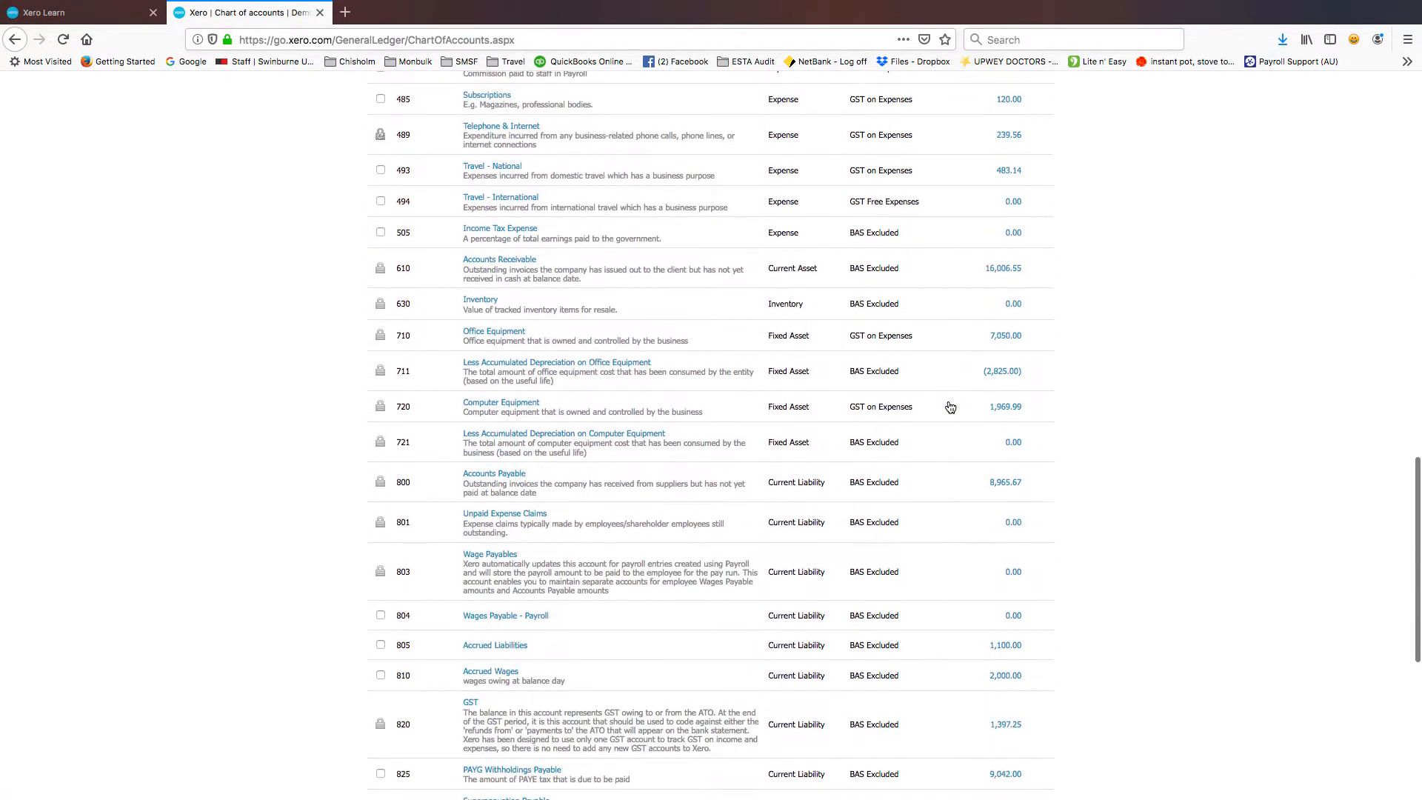
scroll(951, 407, down, 2)
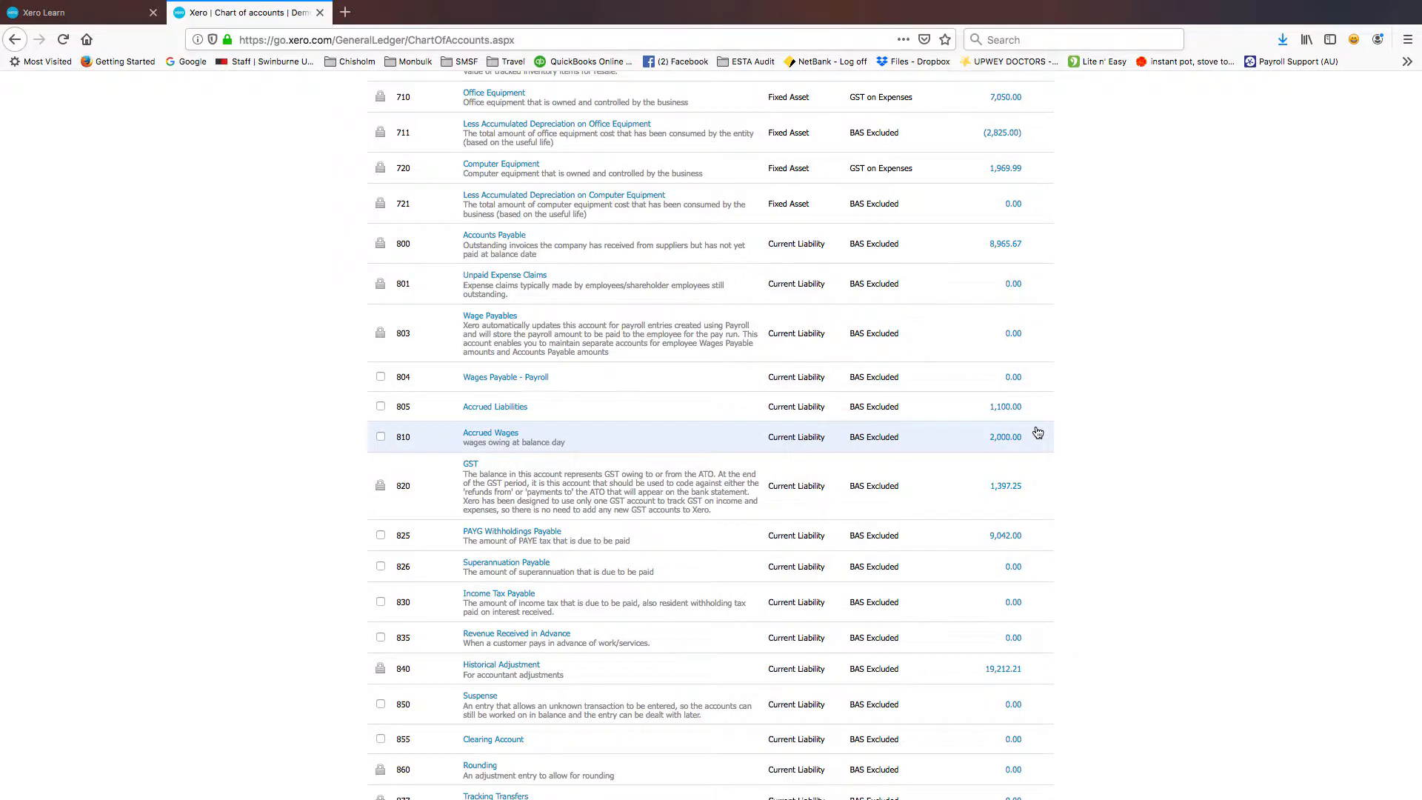
scroll(1037, 431, up, 20)
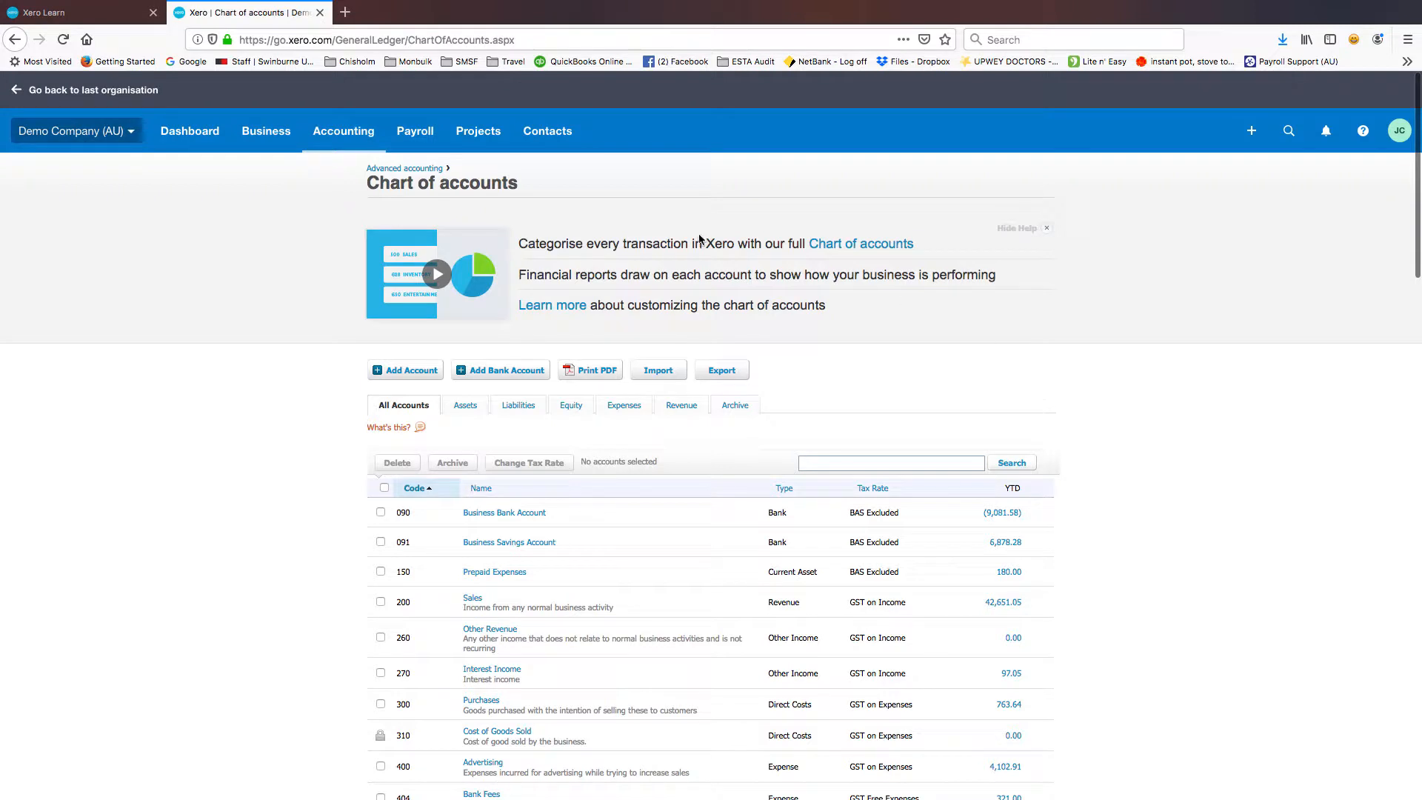
- Go to the posted manual journals and open the "Wages owing at Balance Day" journal
click(1253, 132)
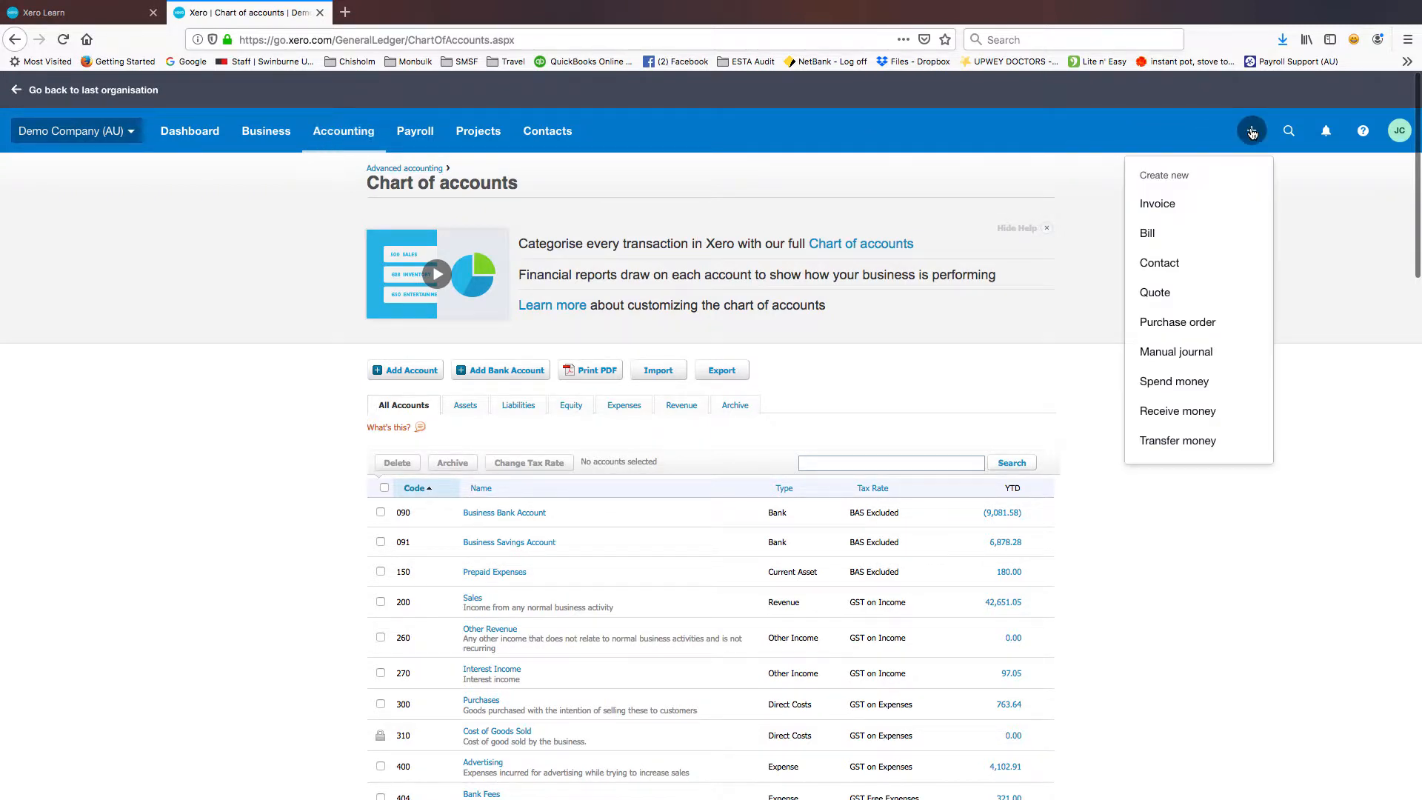
click(1252, 363)
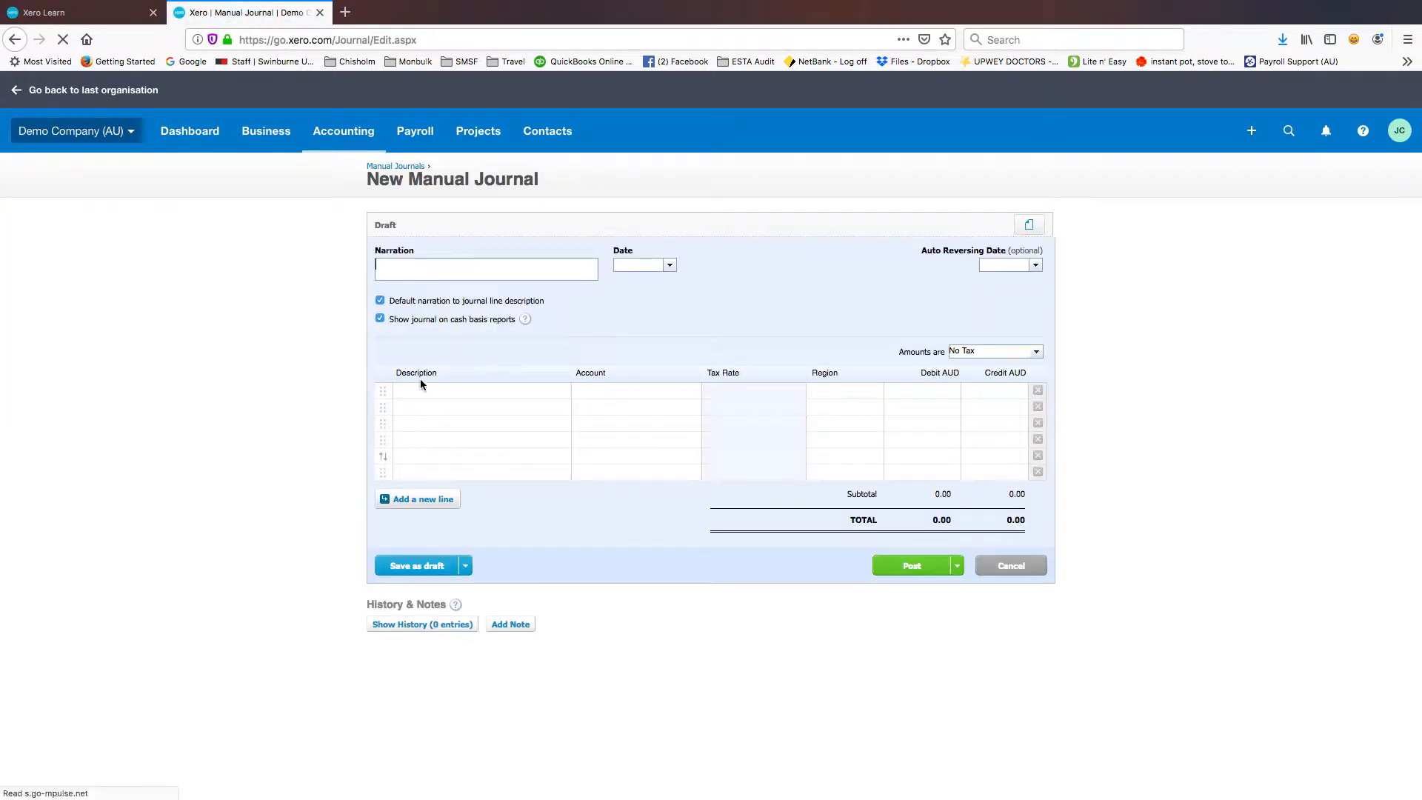
scroll(582, 615, left, 2)
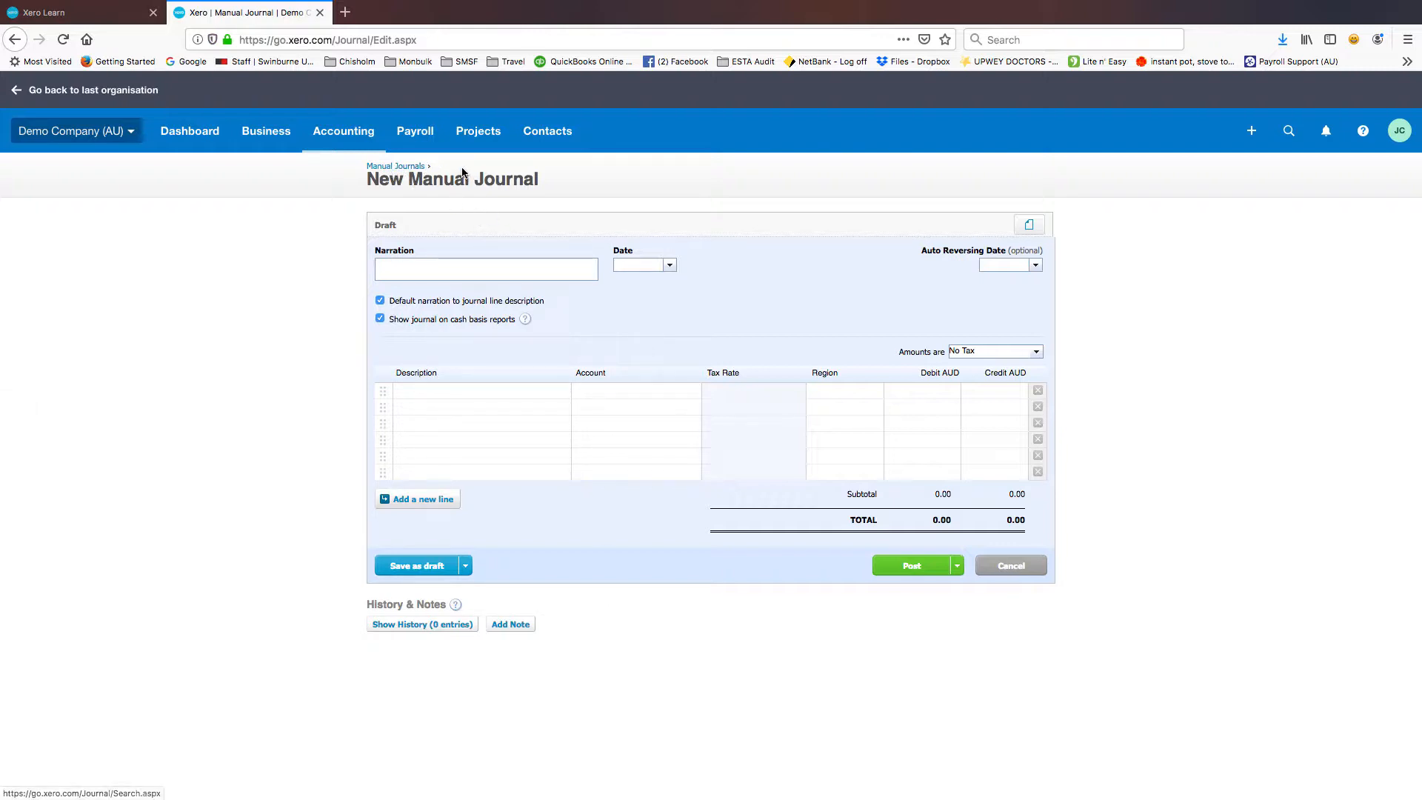
click(410, 167)
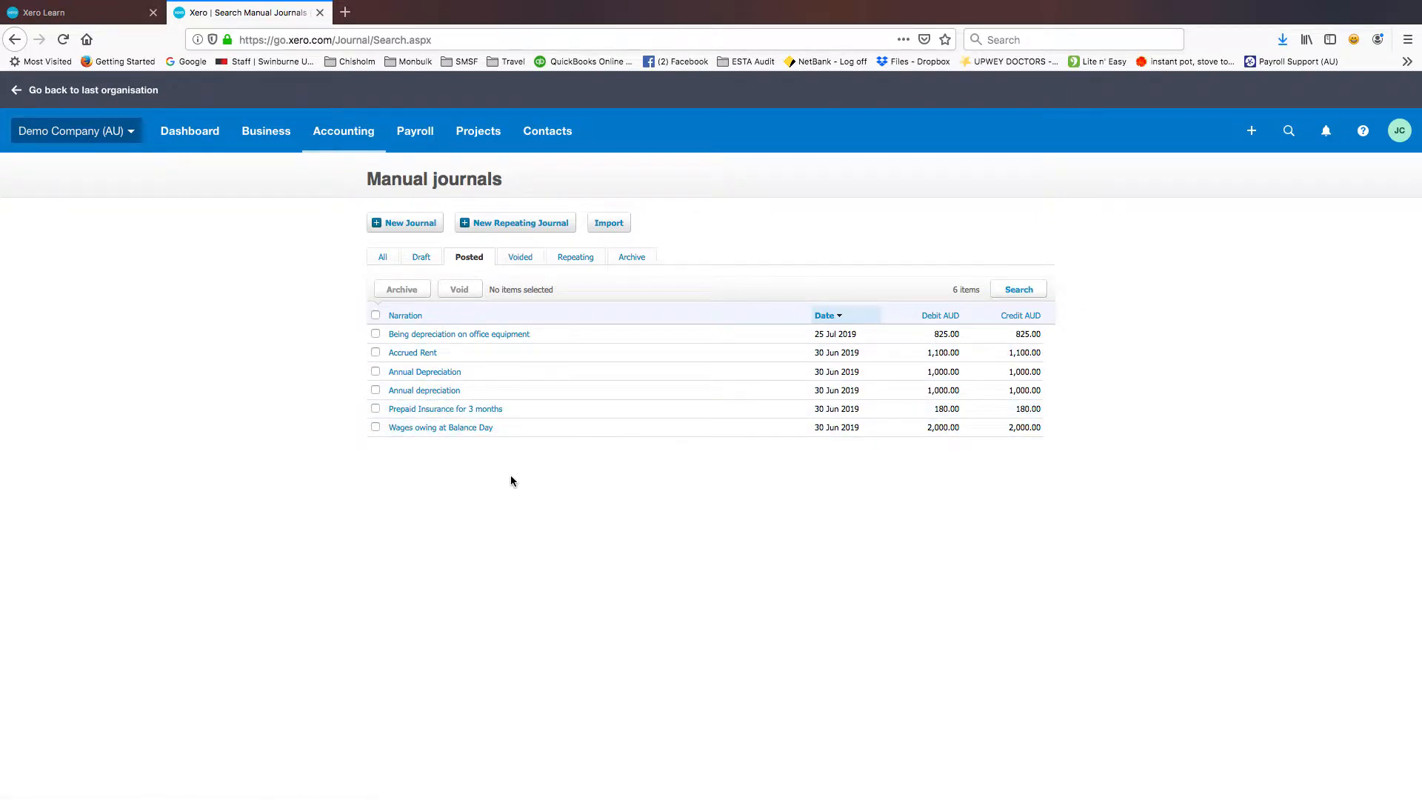
click(433, 431)
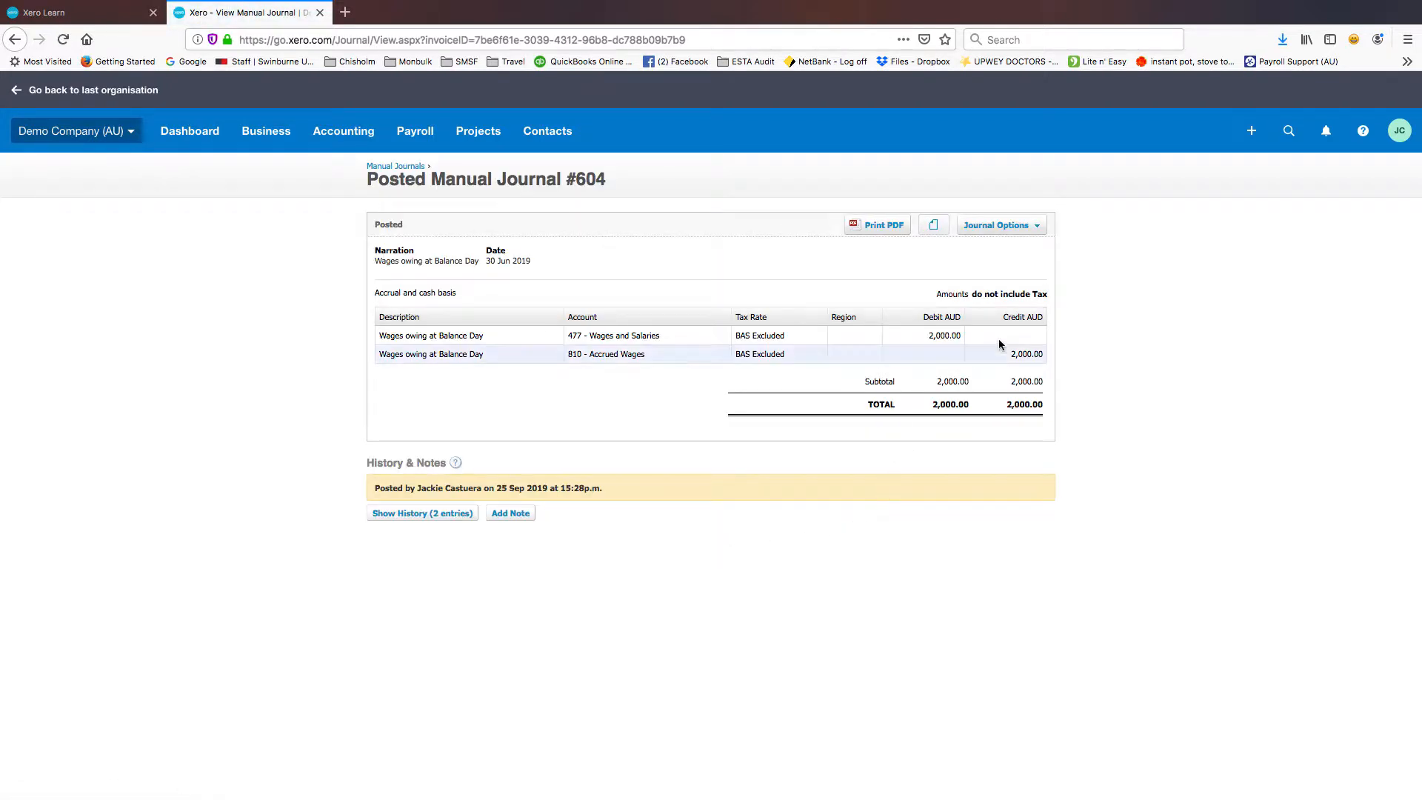
- Reverse the wages owing journal with the date 1 Jul 2019 and post the reversal
click(1040, 231)
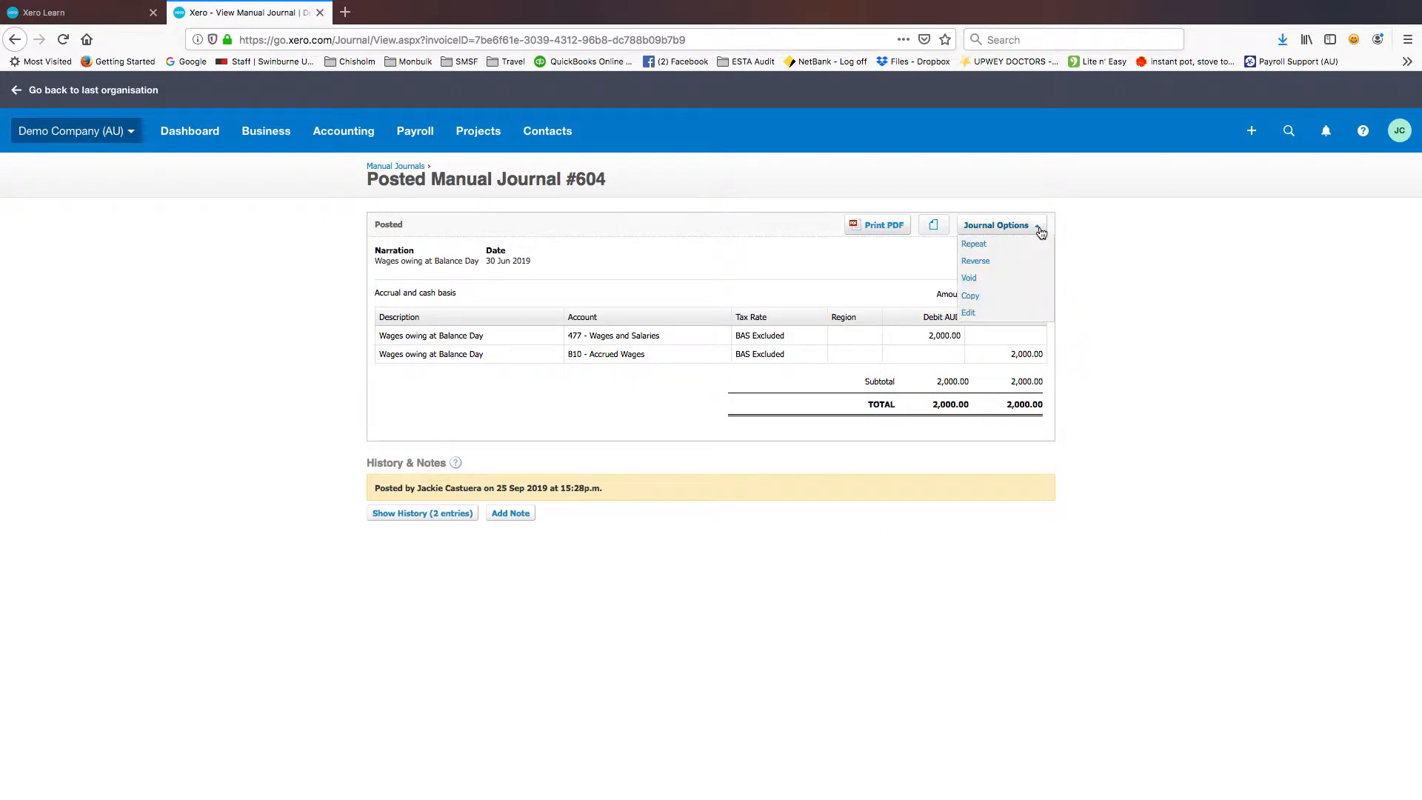
click(993, 269)
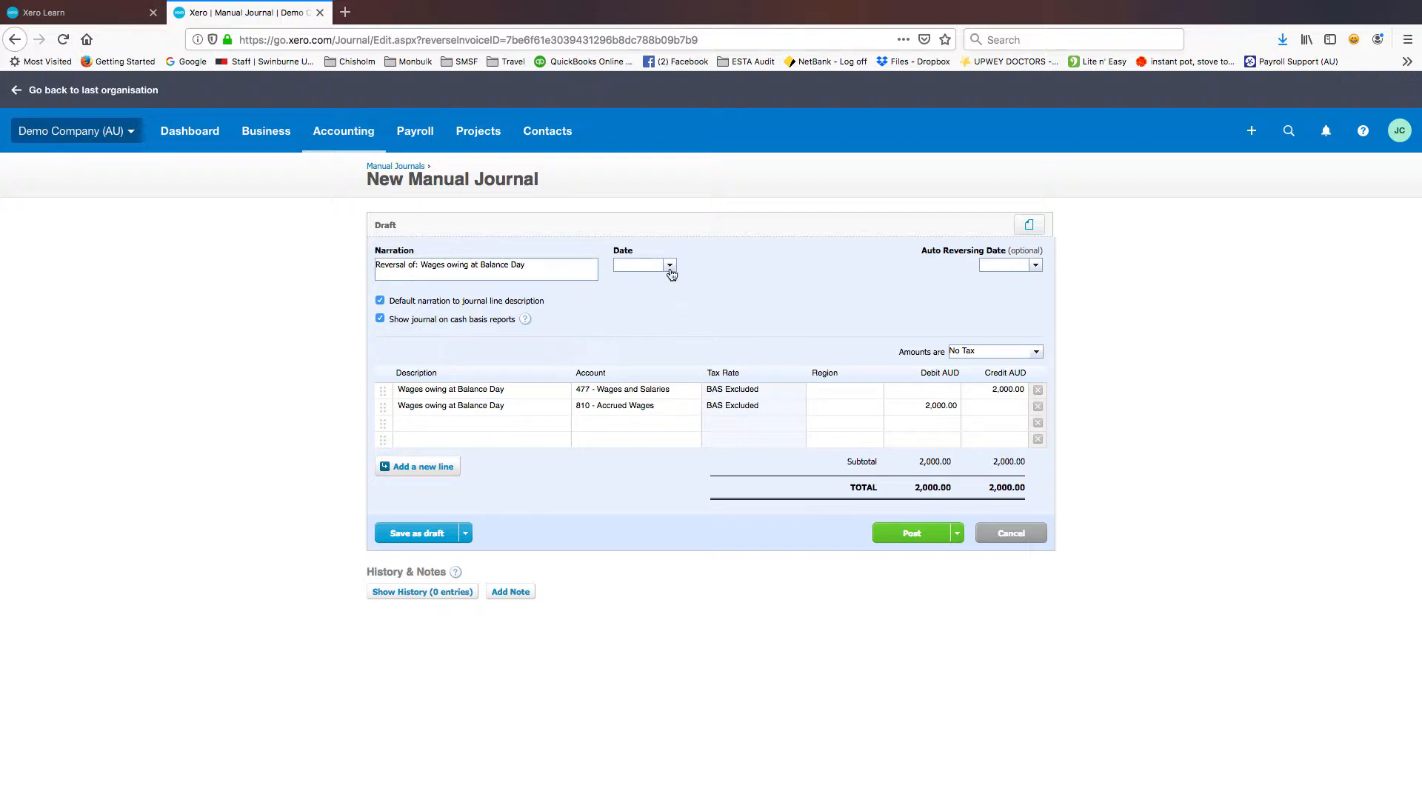
click(669, 265)
click(626, 286)
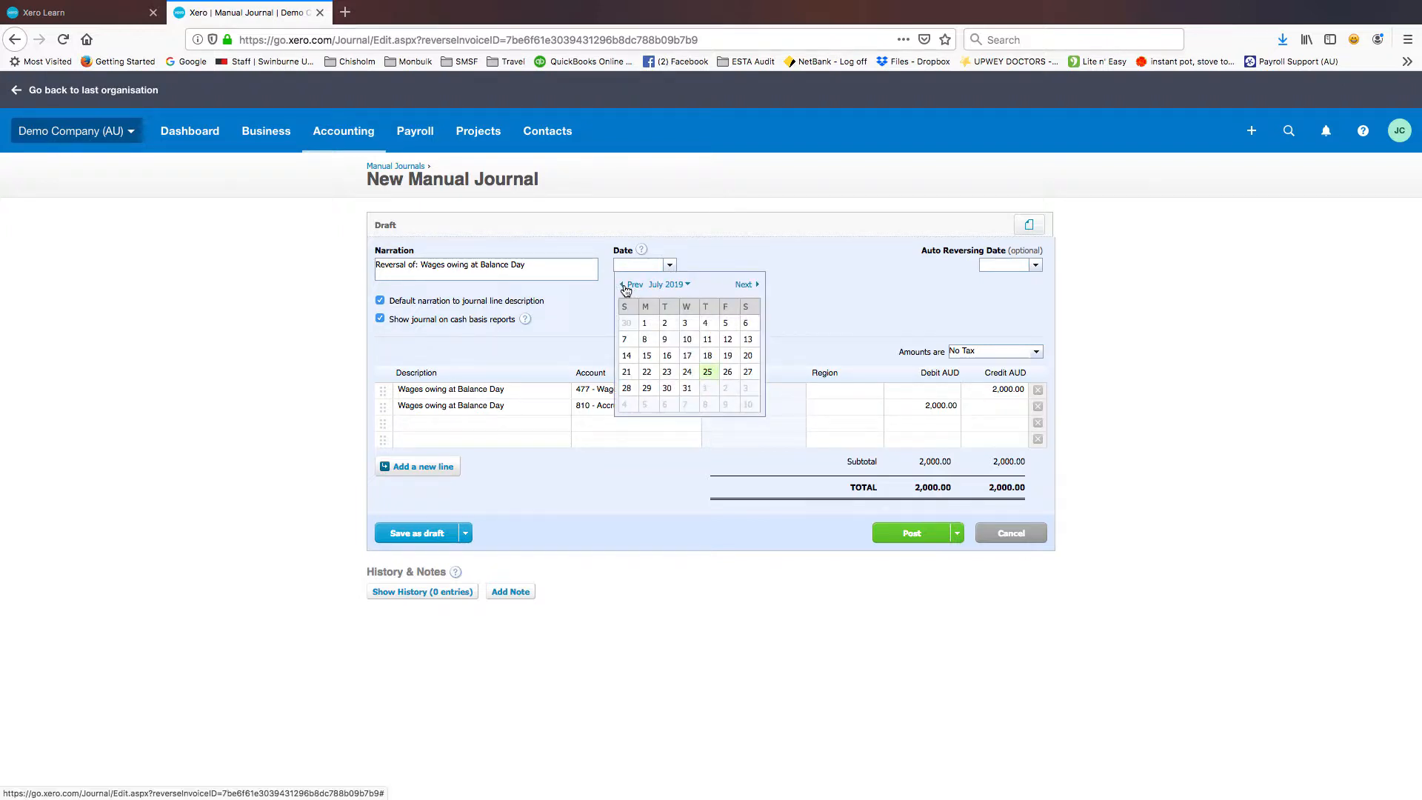
click(645, 325)
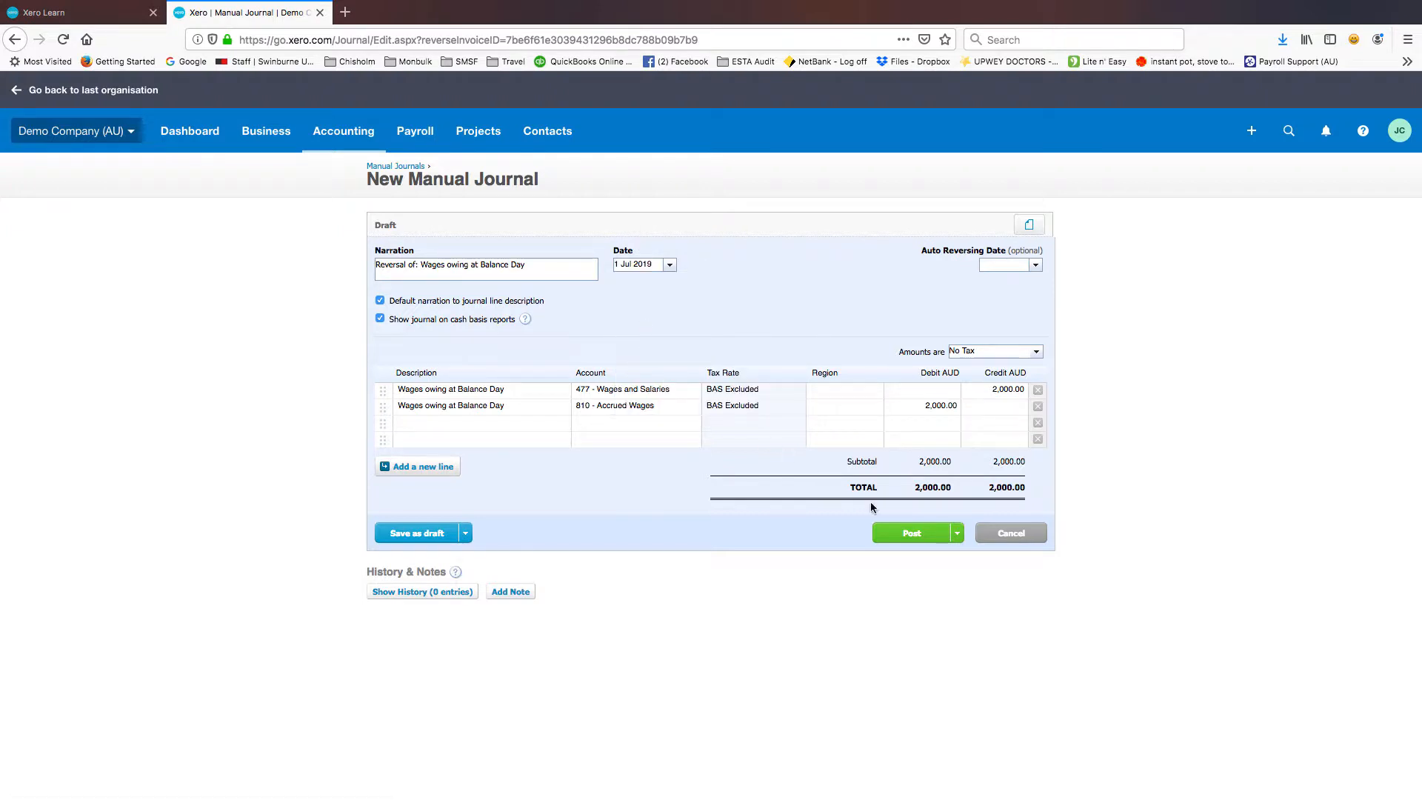
click(912, 534)
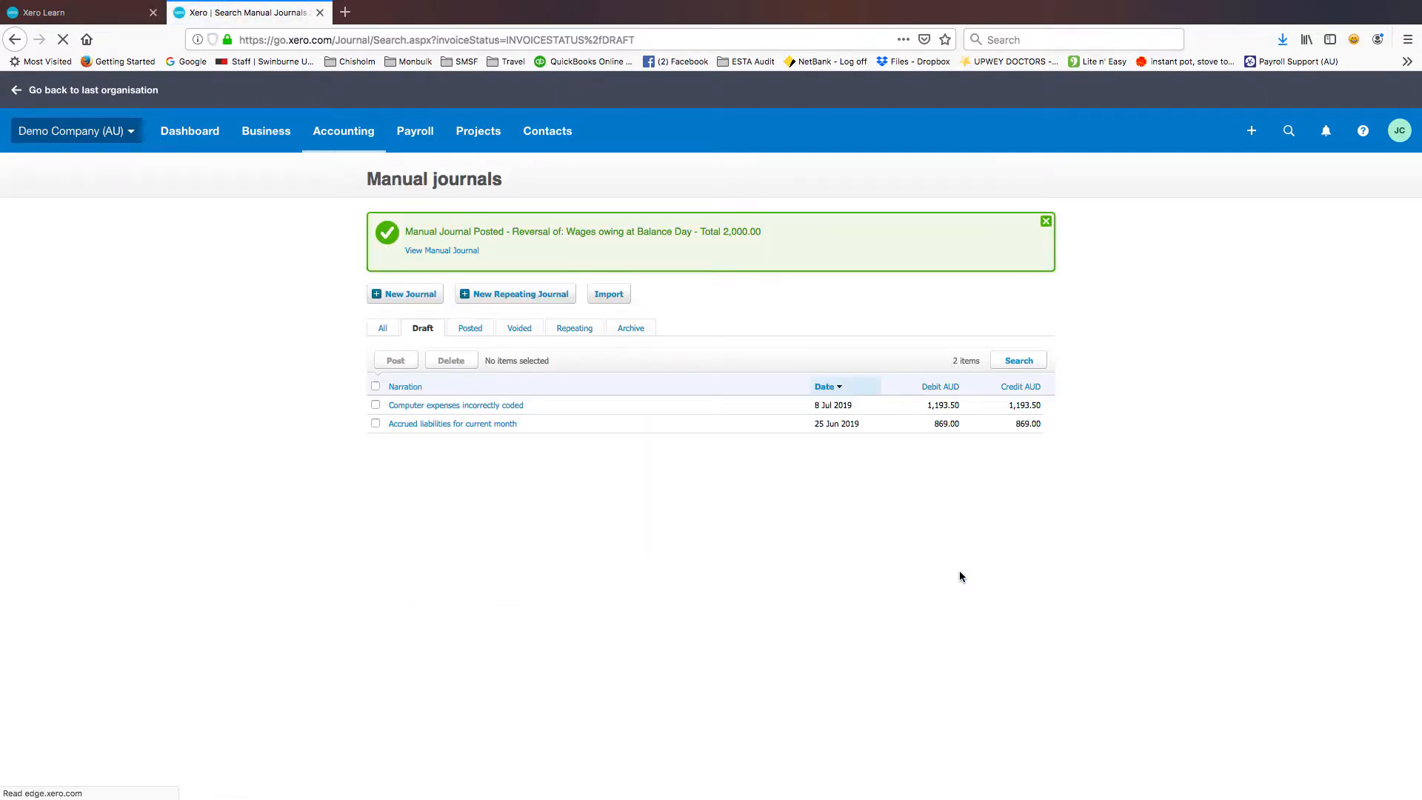
- Create a reversal of the posted manual journal "Prepaid Insurance for 3 months"
click(471, 329)
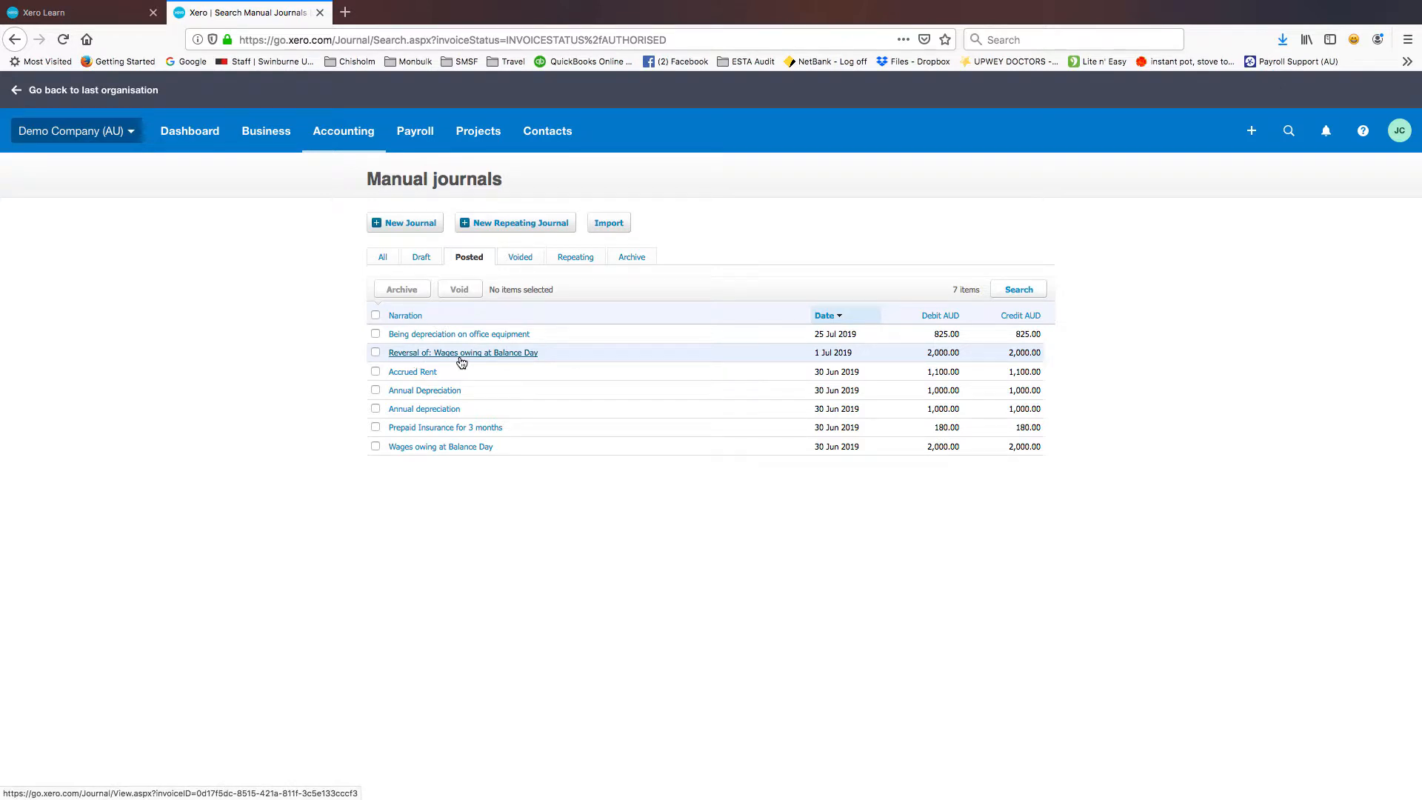
click(471, 428)
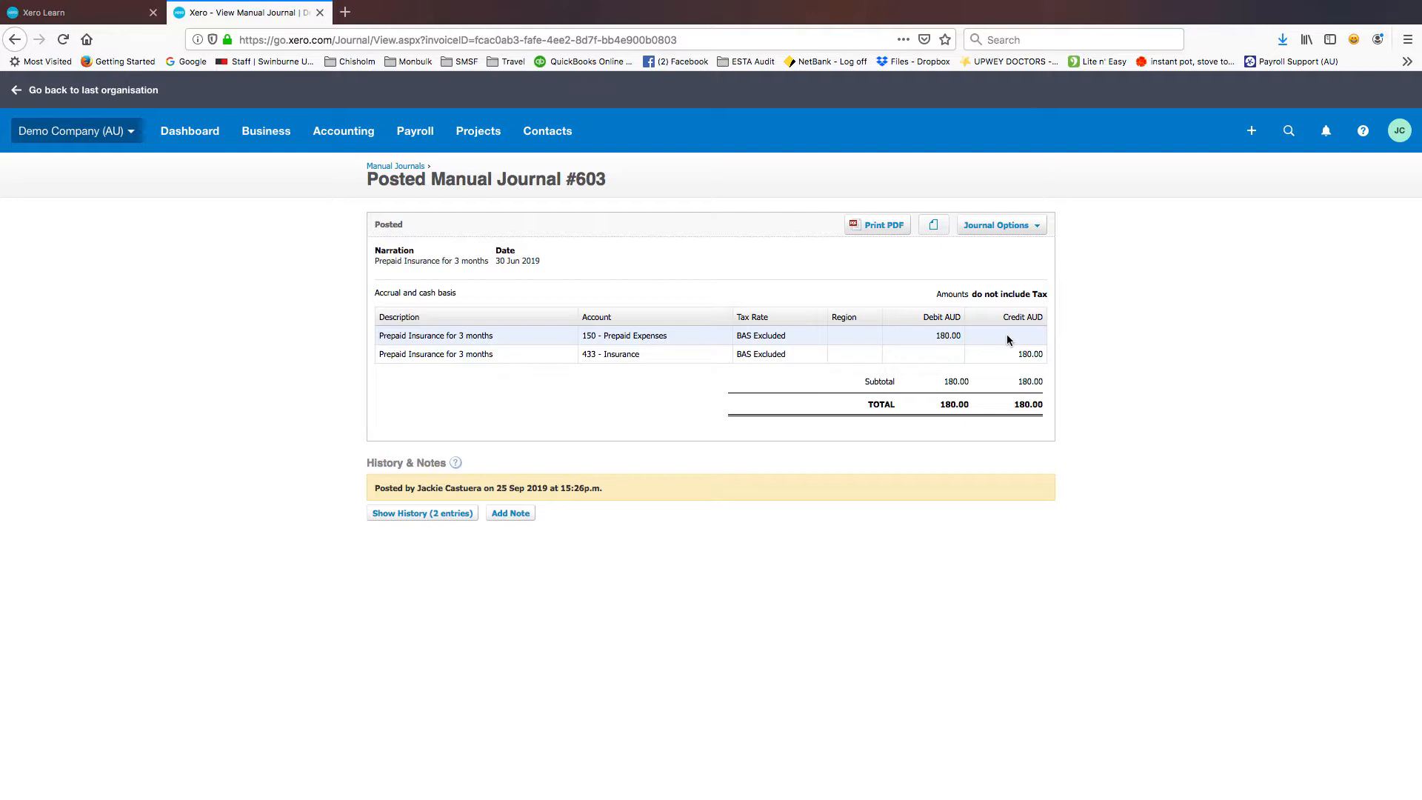
click(1035, 227)
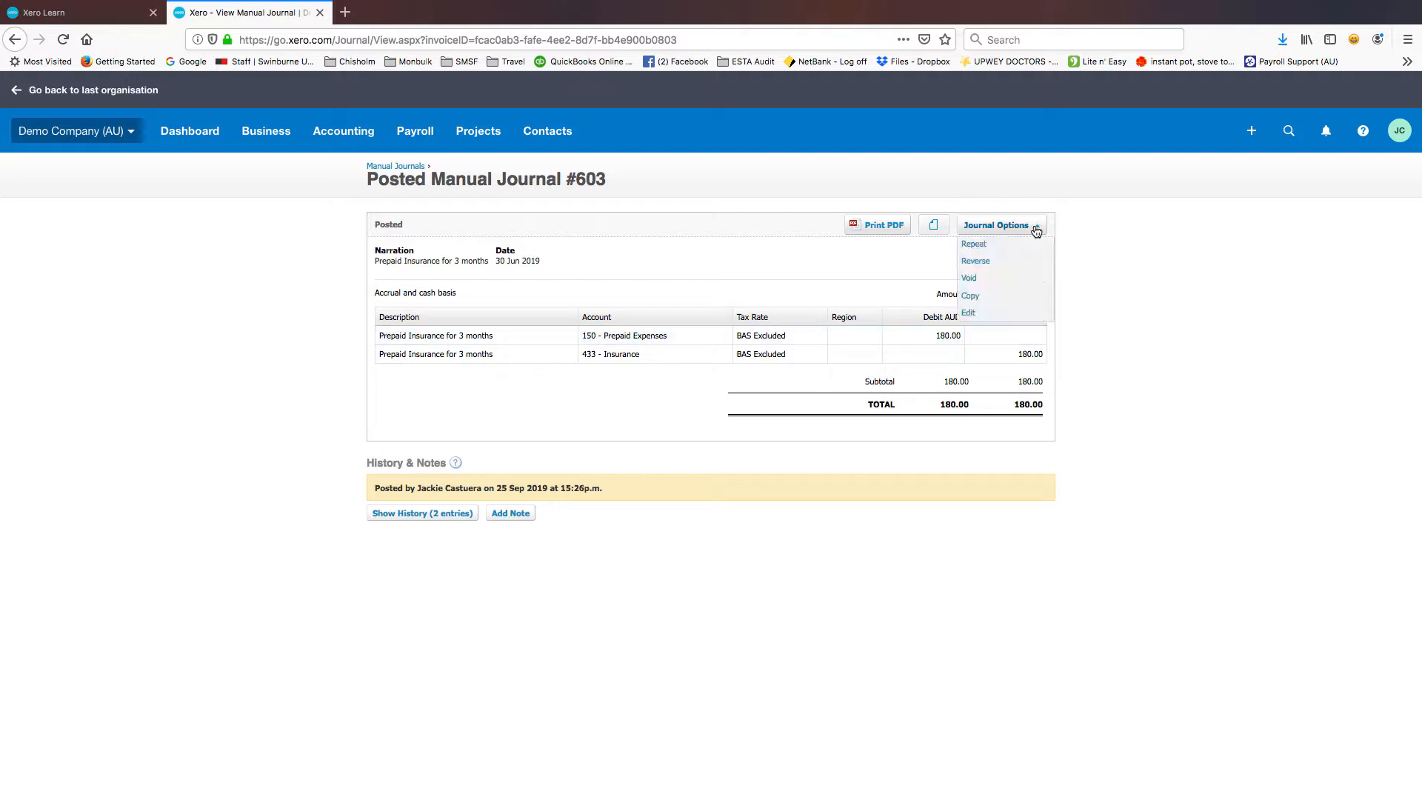
click(977, 260)
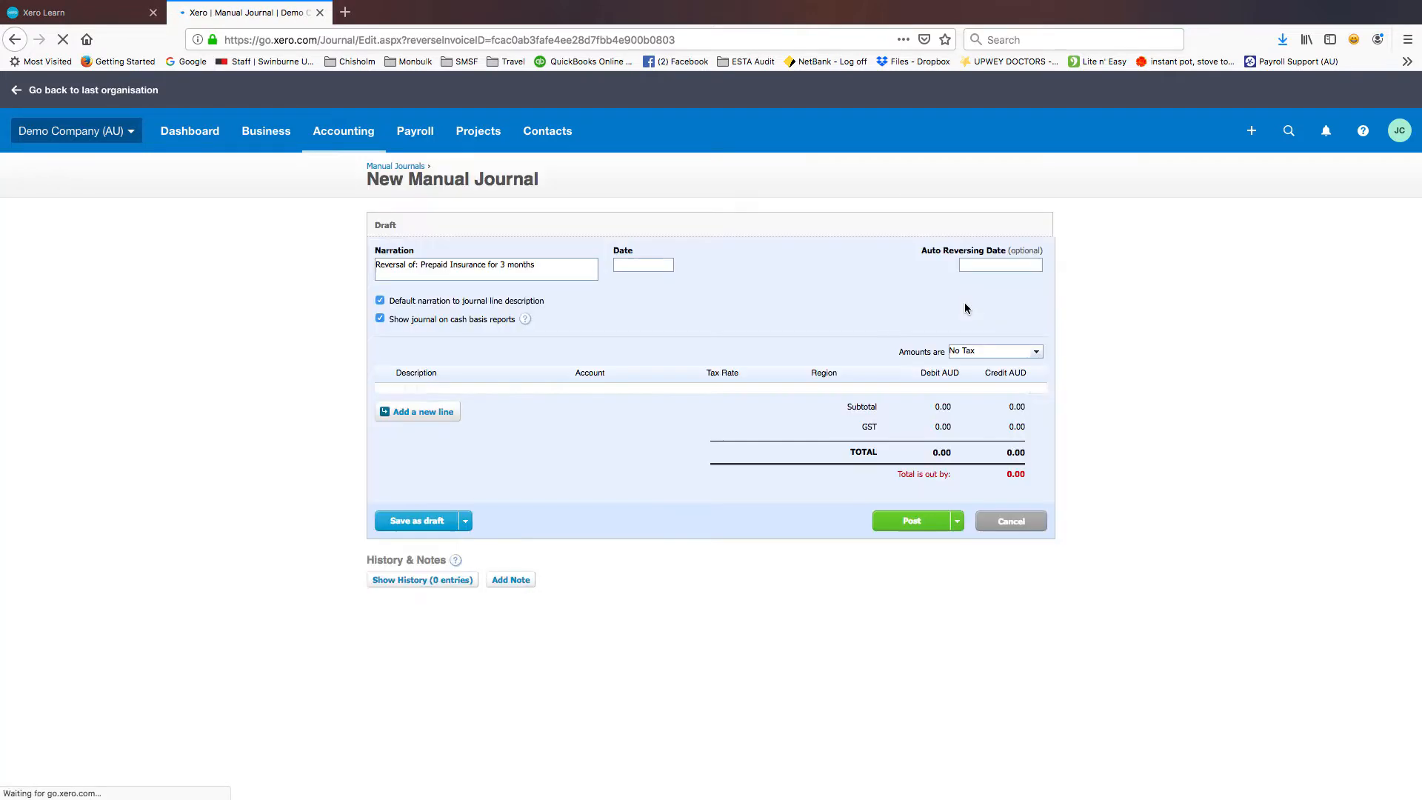
- Date the prepaid insurance reversal 1 Jul 2019 and post it
click(669, 264)
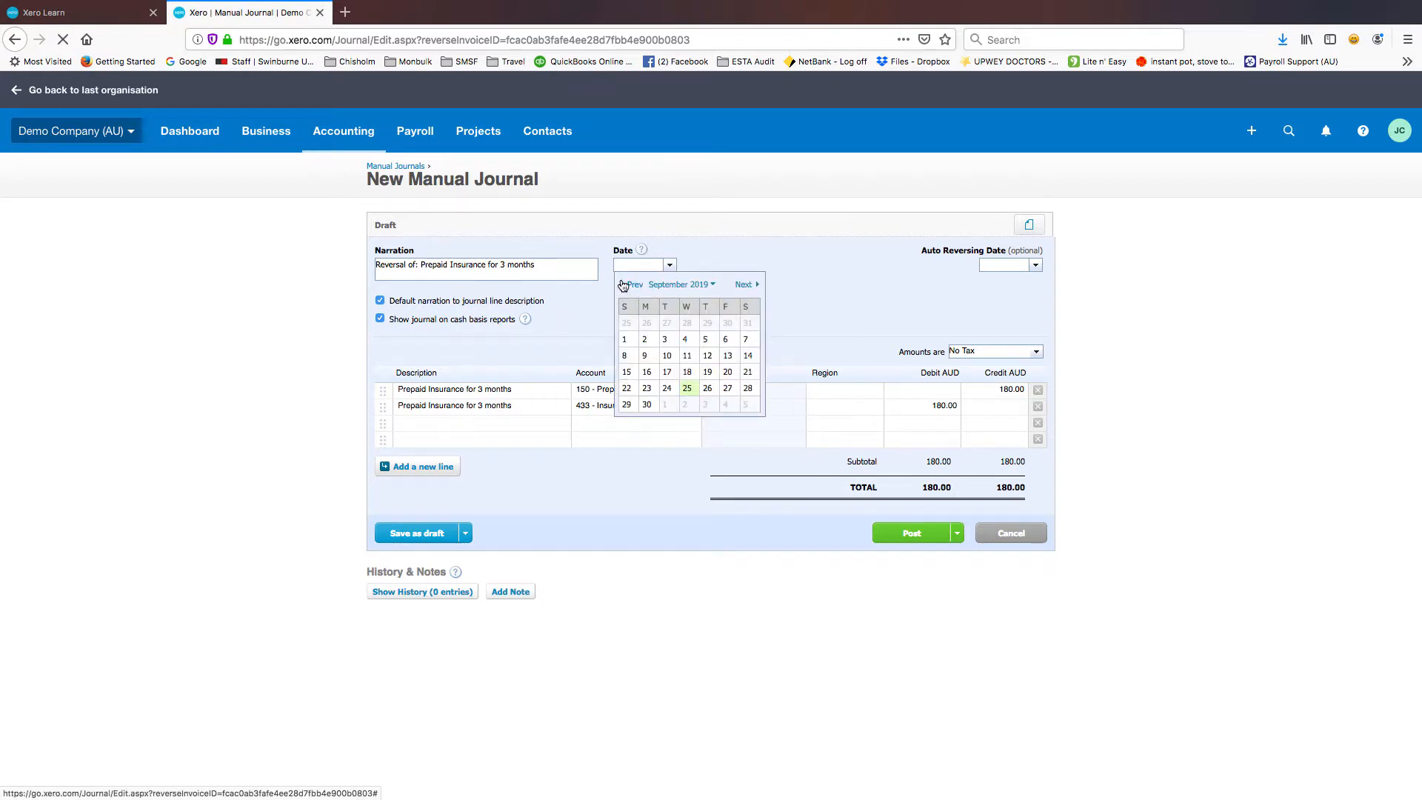
click(632, 284)
click(631, 285)
click(646, 323)
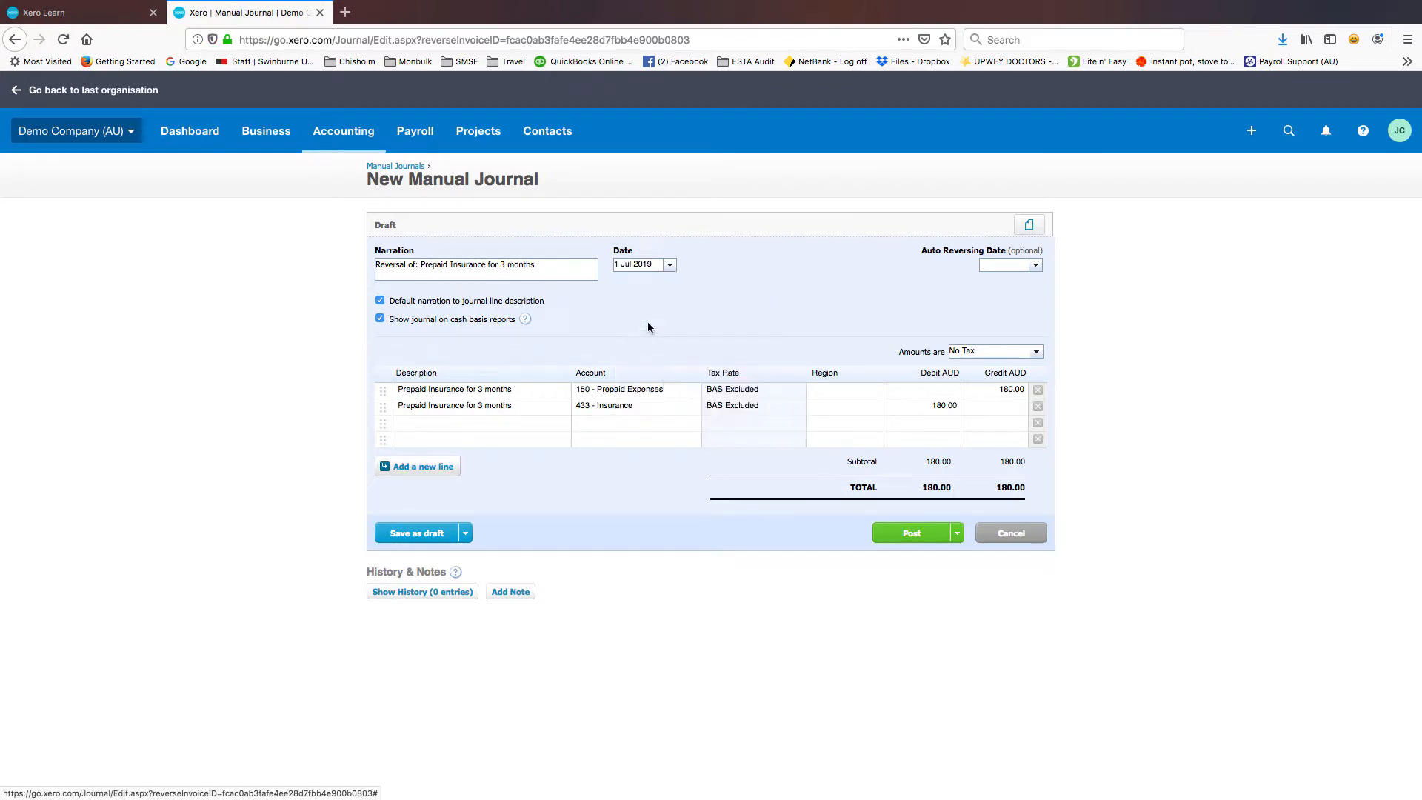
click(911, 536)
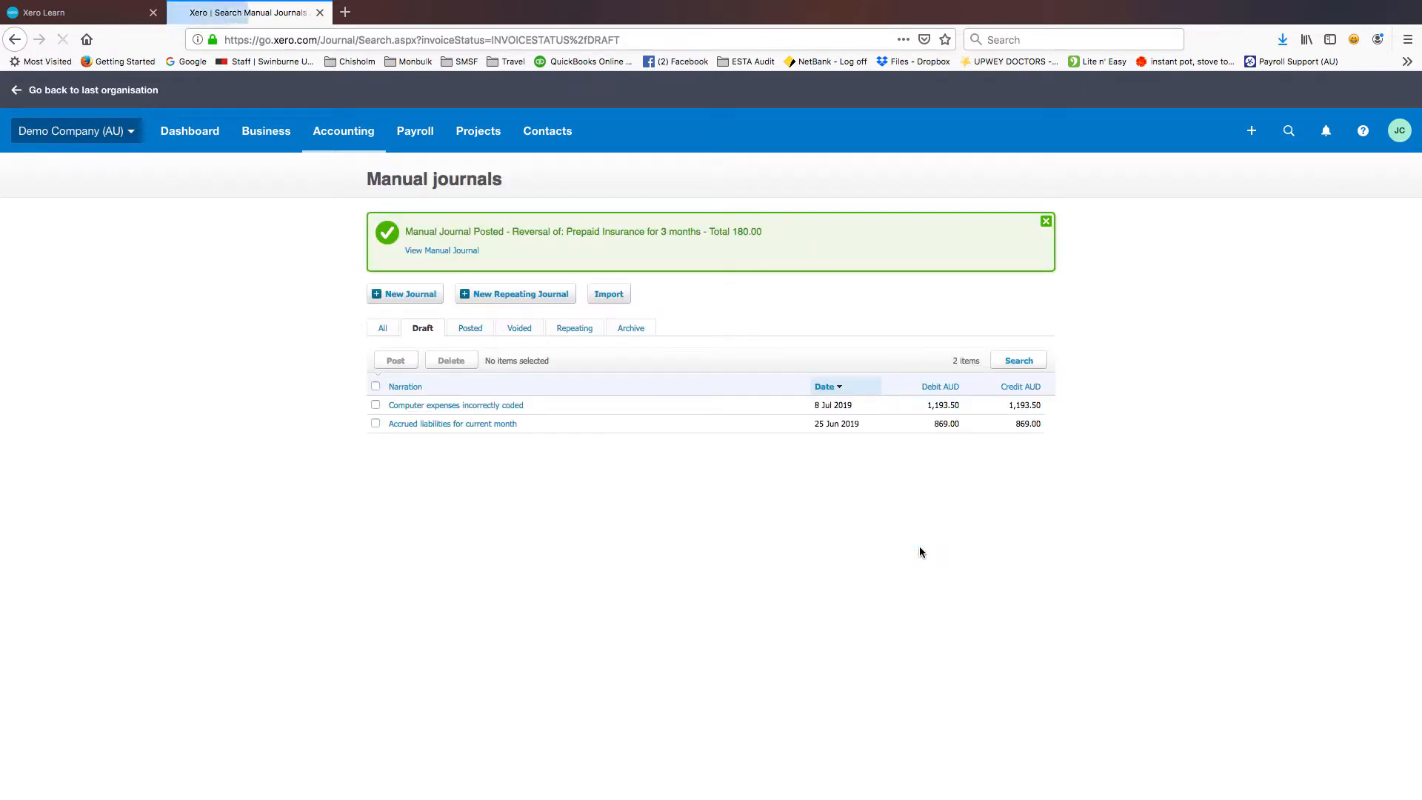
- Create a reversal of the posted manual journal "Accrued Rent"
click(470, 330)
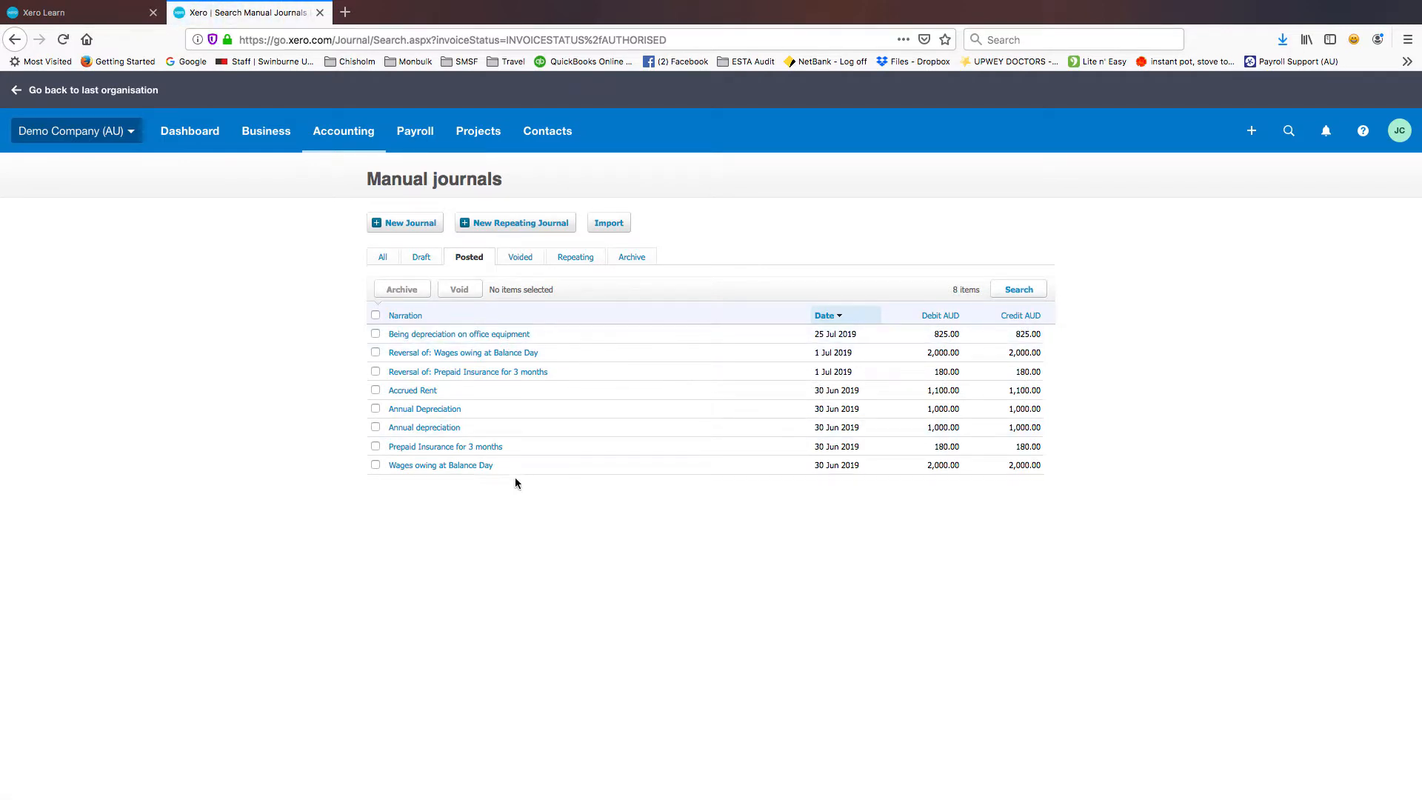
click(424, 399)
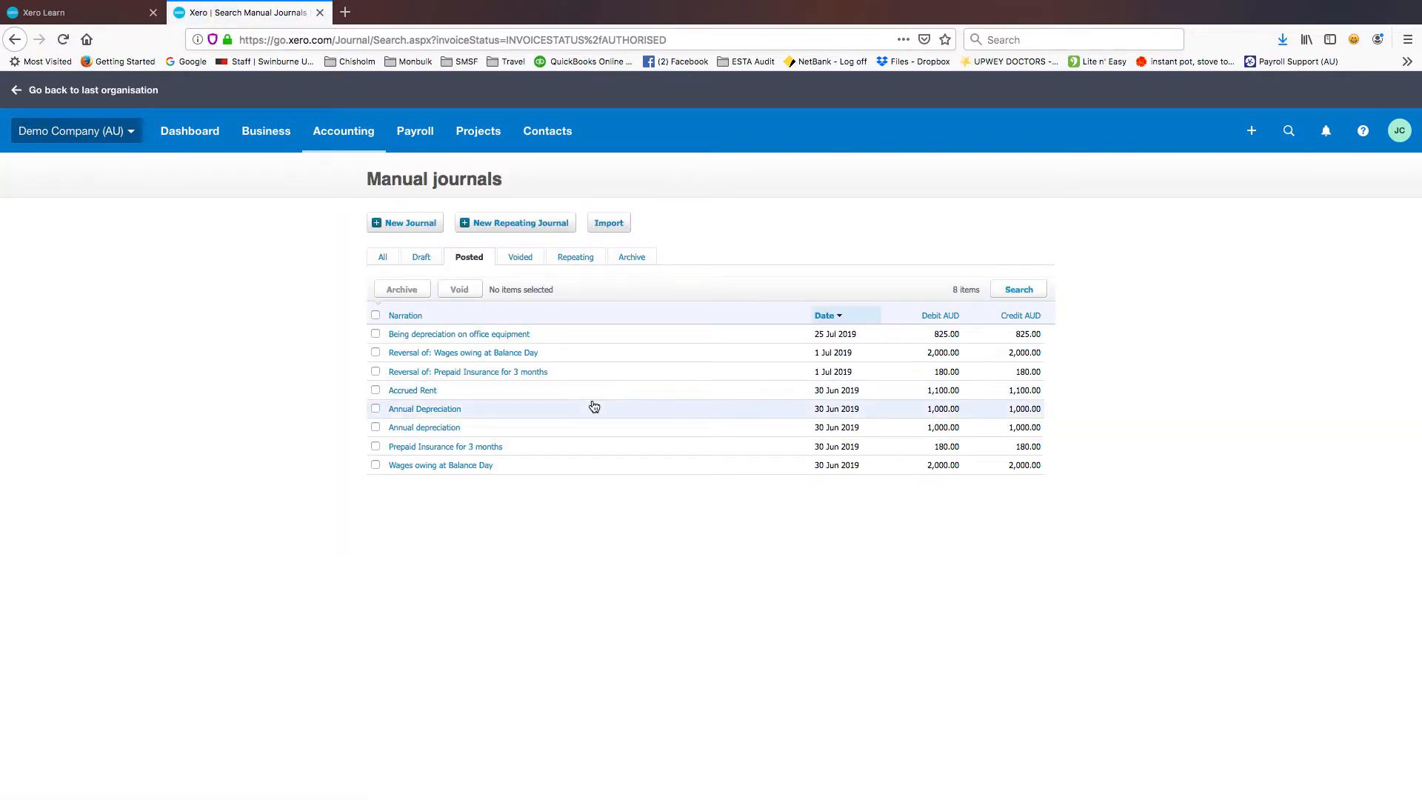
click(422, 391)
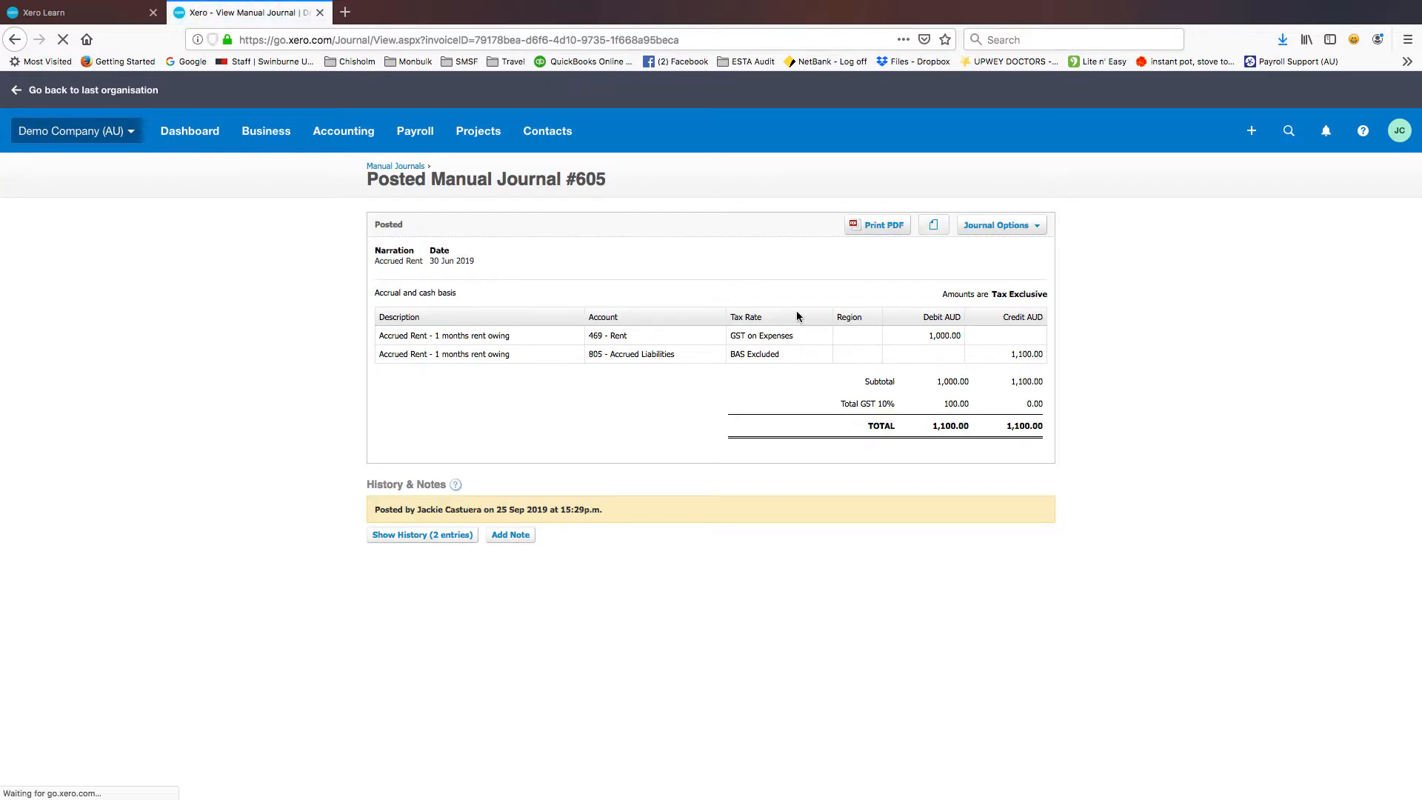
click(1035, 229)
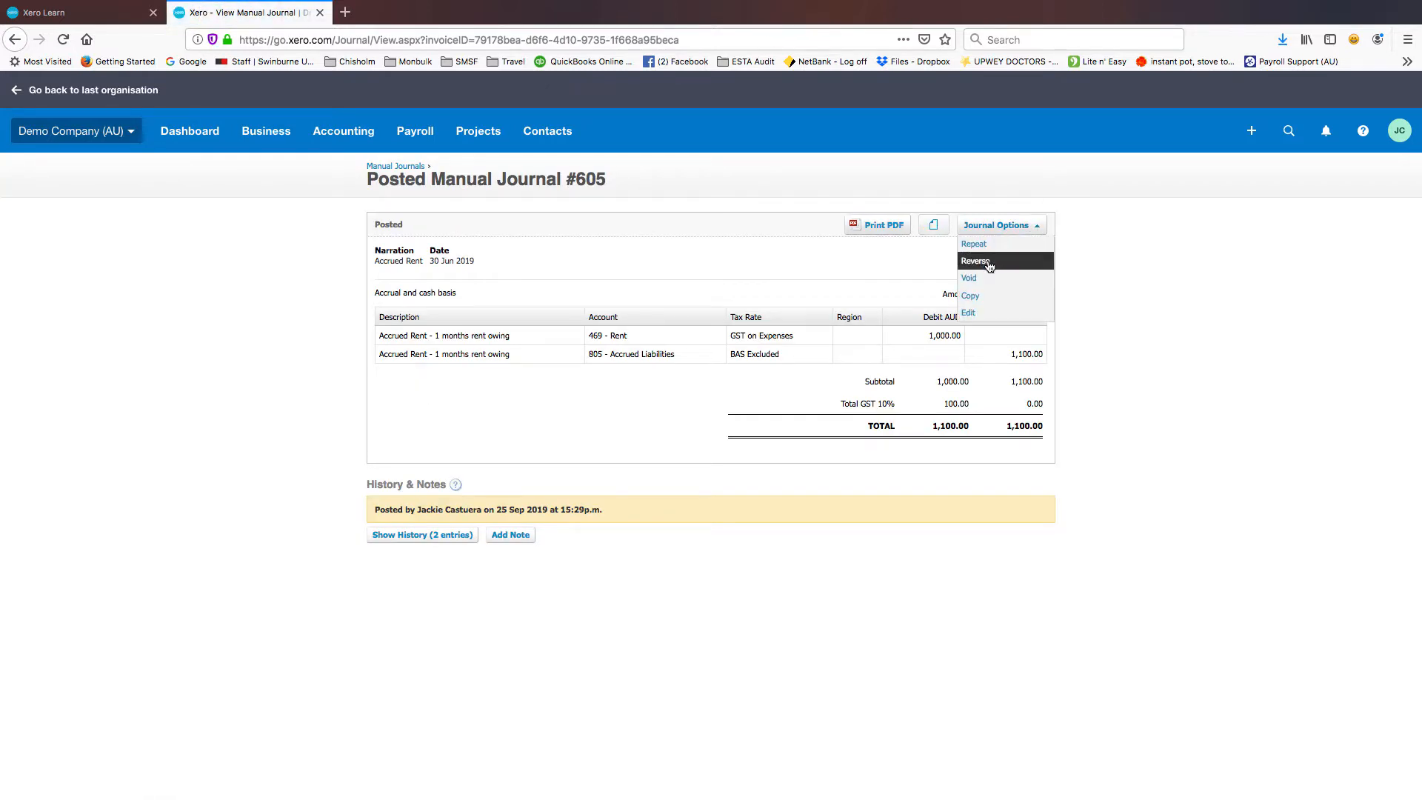
click(988, 262)
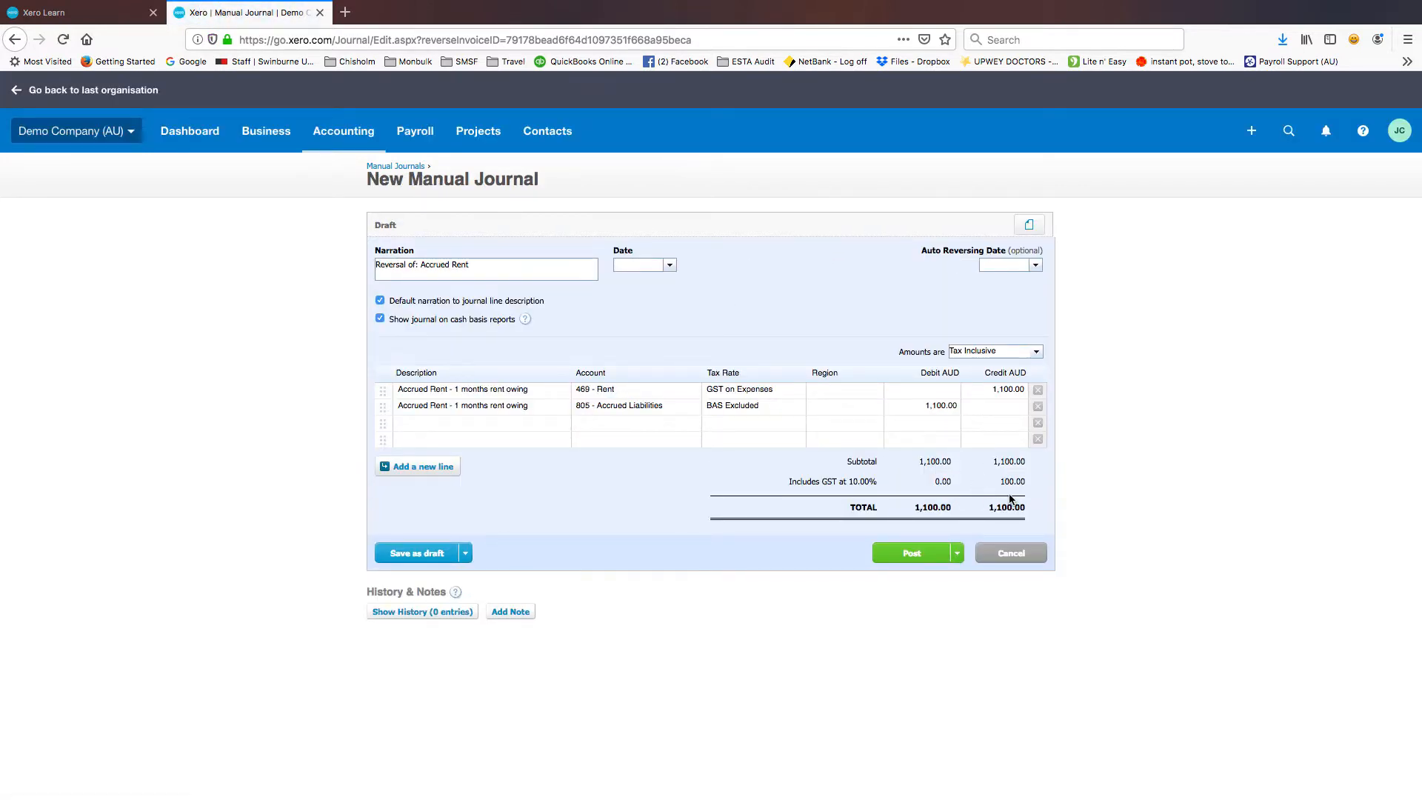
- Set the accrued rent reversal's date to 1 Jul 2019 and post it
mouse_move(90, 4)
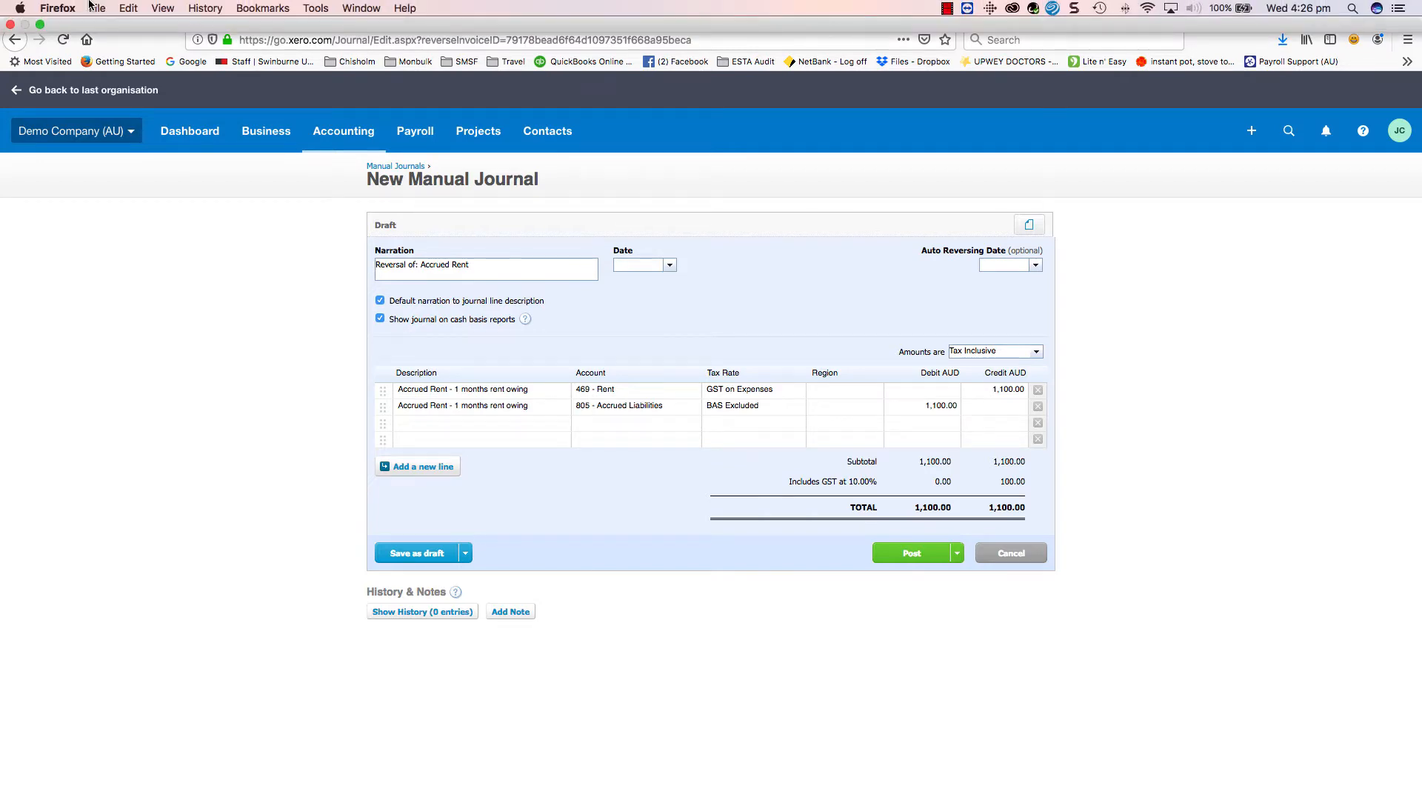
mouse_move(0, 0)
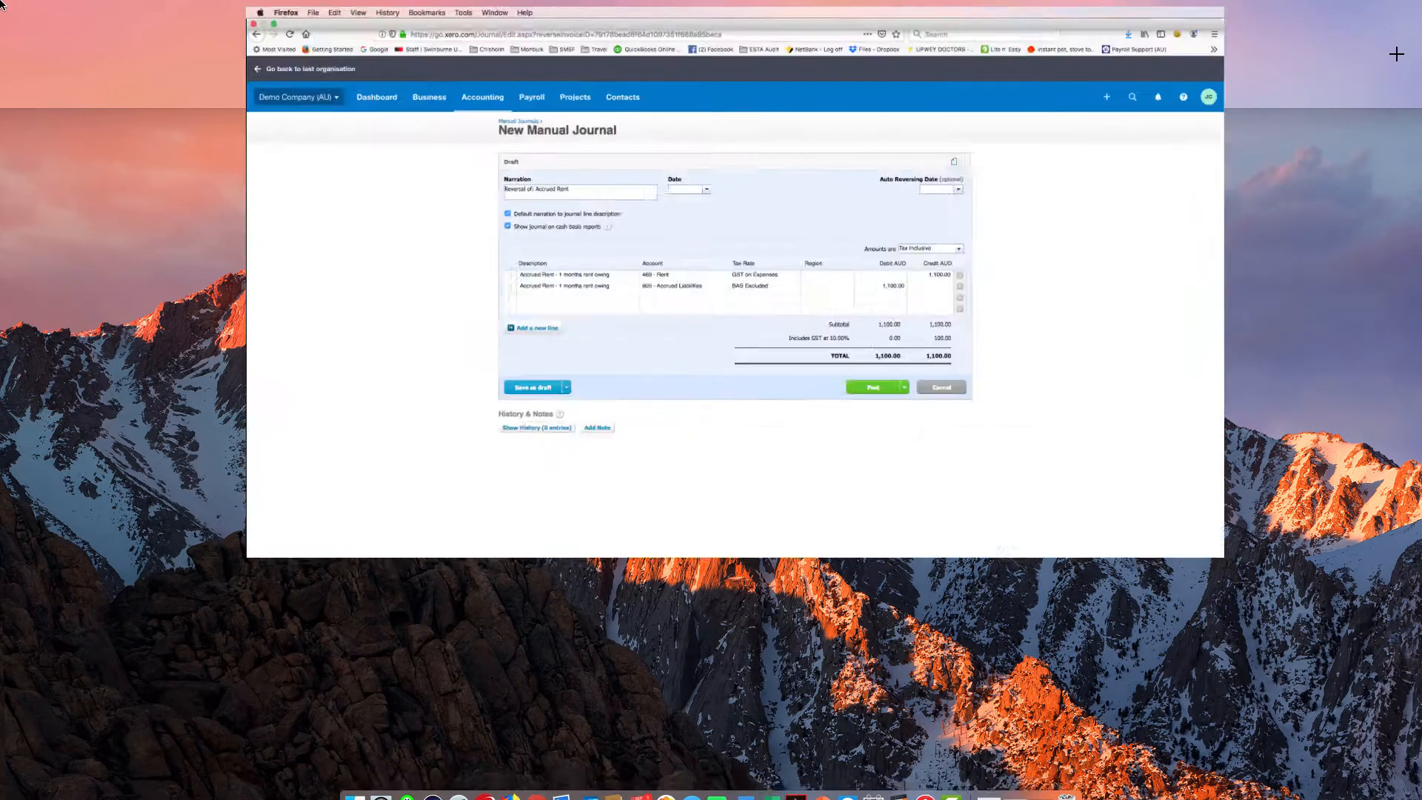
click(668, 268)
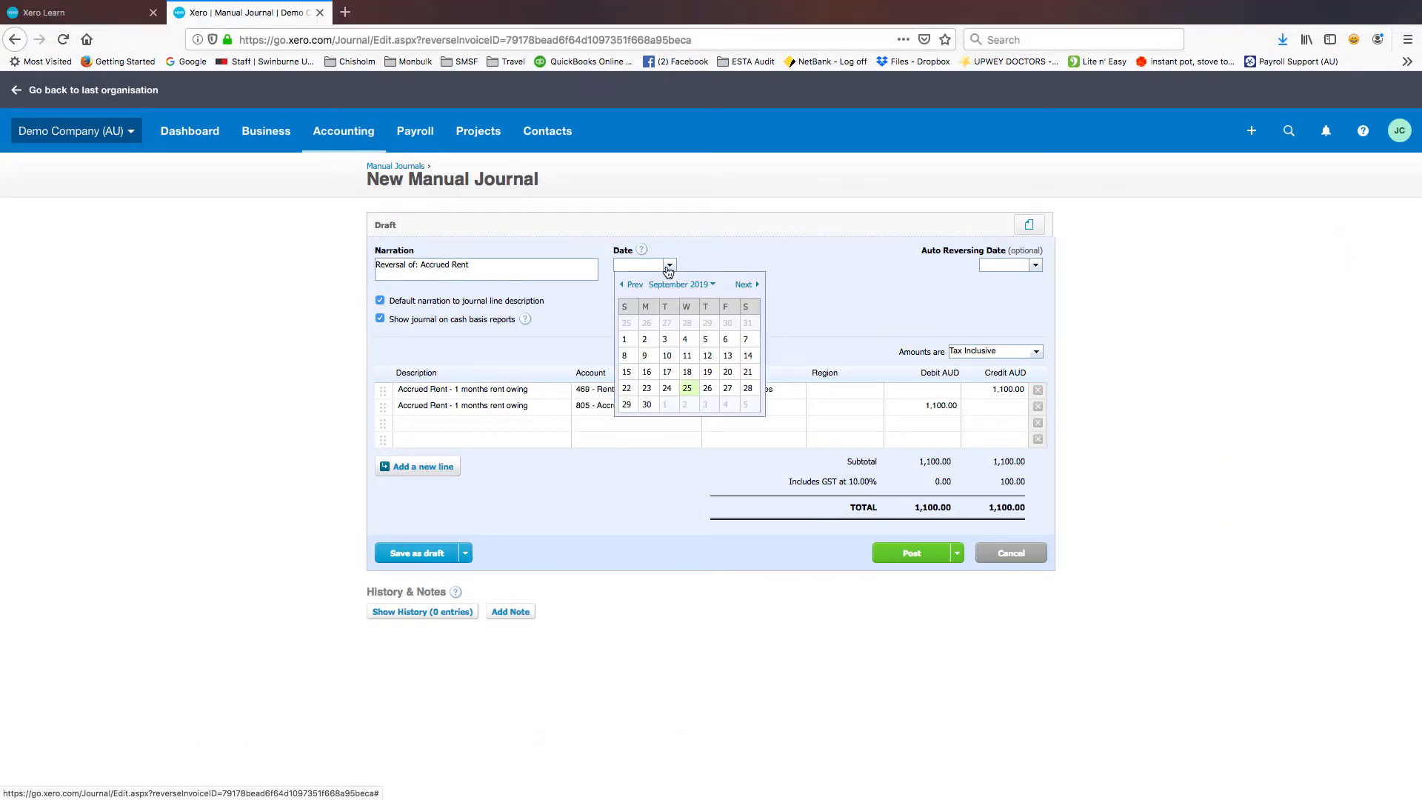
click(632, 285)
click(632, 284)
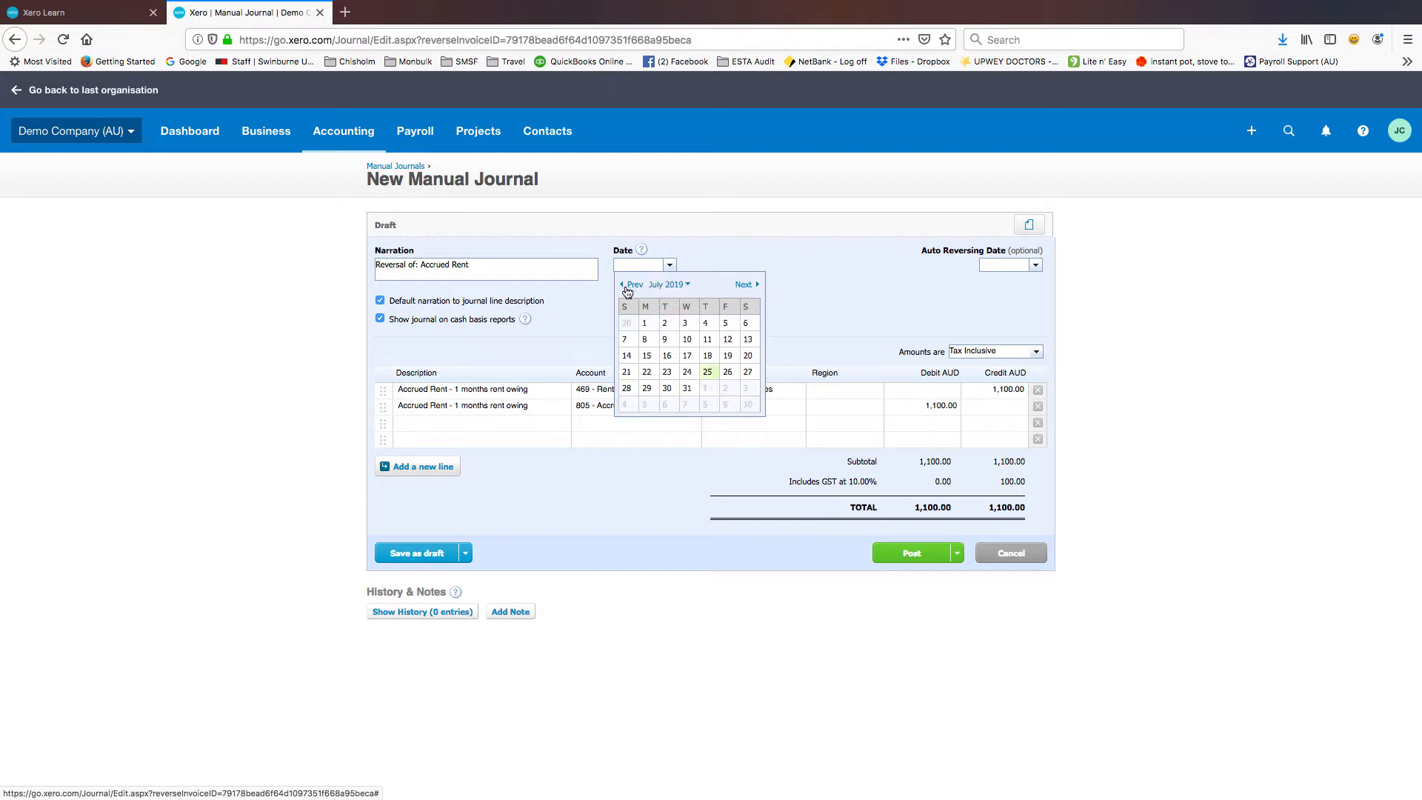
click(645, 323)
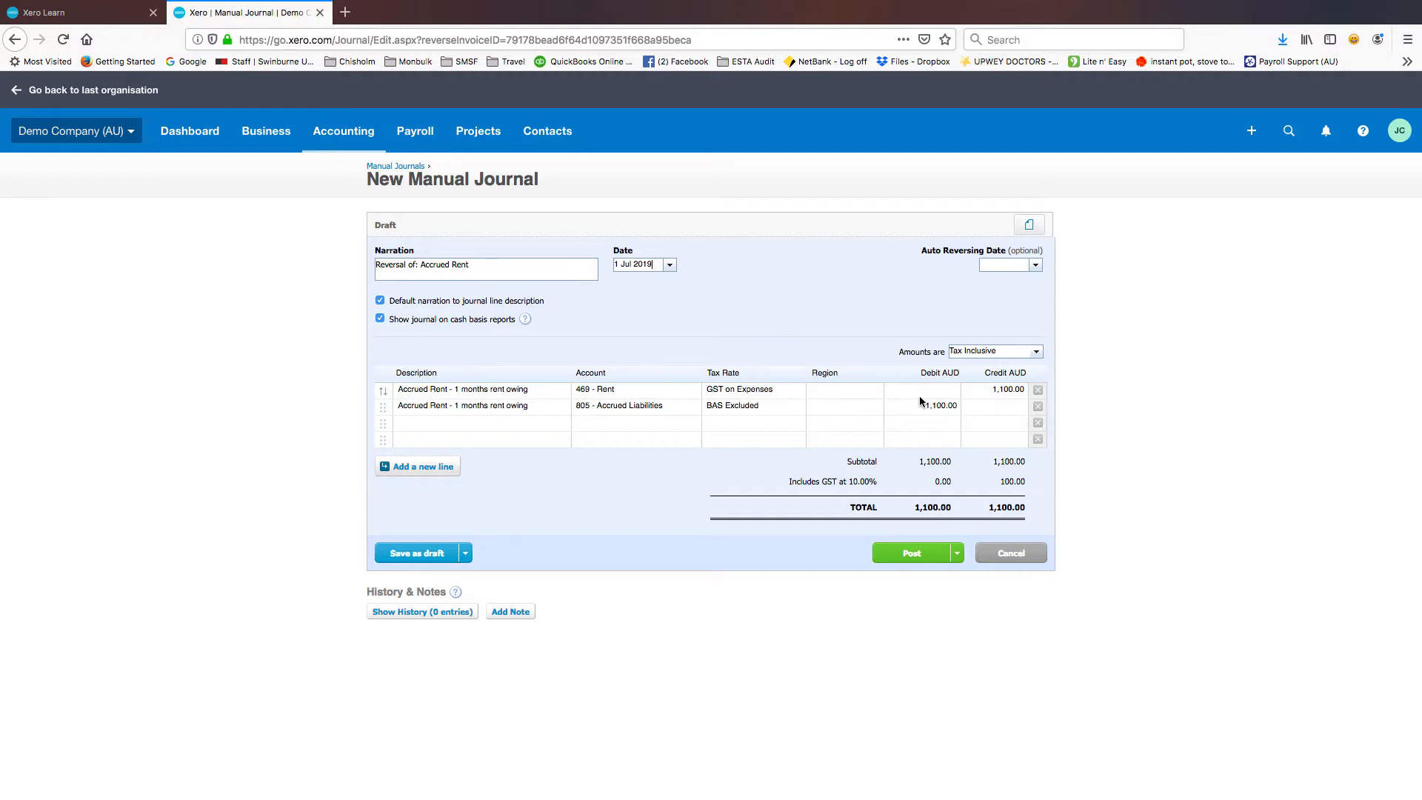
click(912, 561)
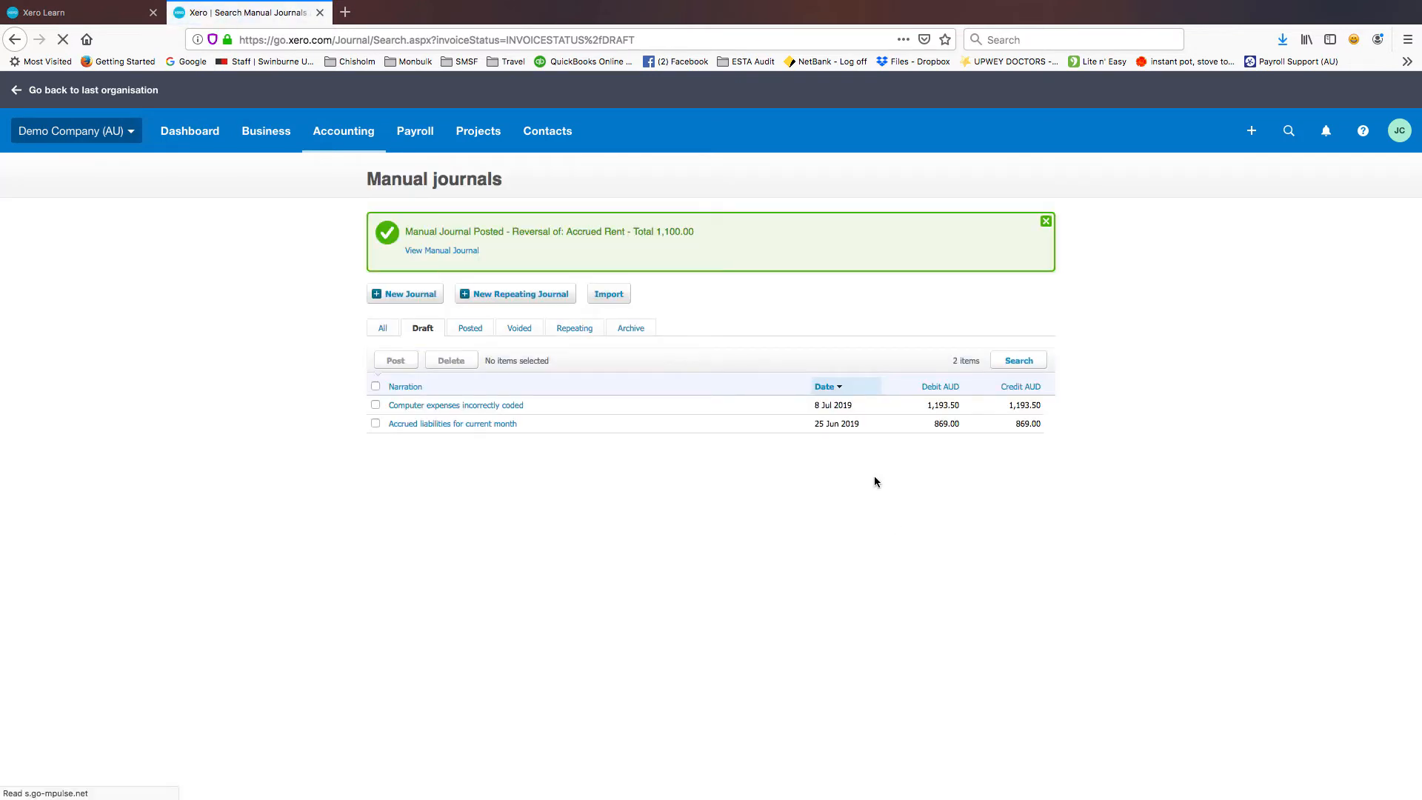
- Open the chart of accounts and check the year-to-date balances of Prepaid Expenses, Accrued Liabilities and Accrued Wages
click(339, 131)
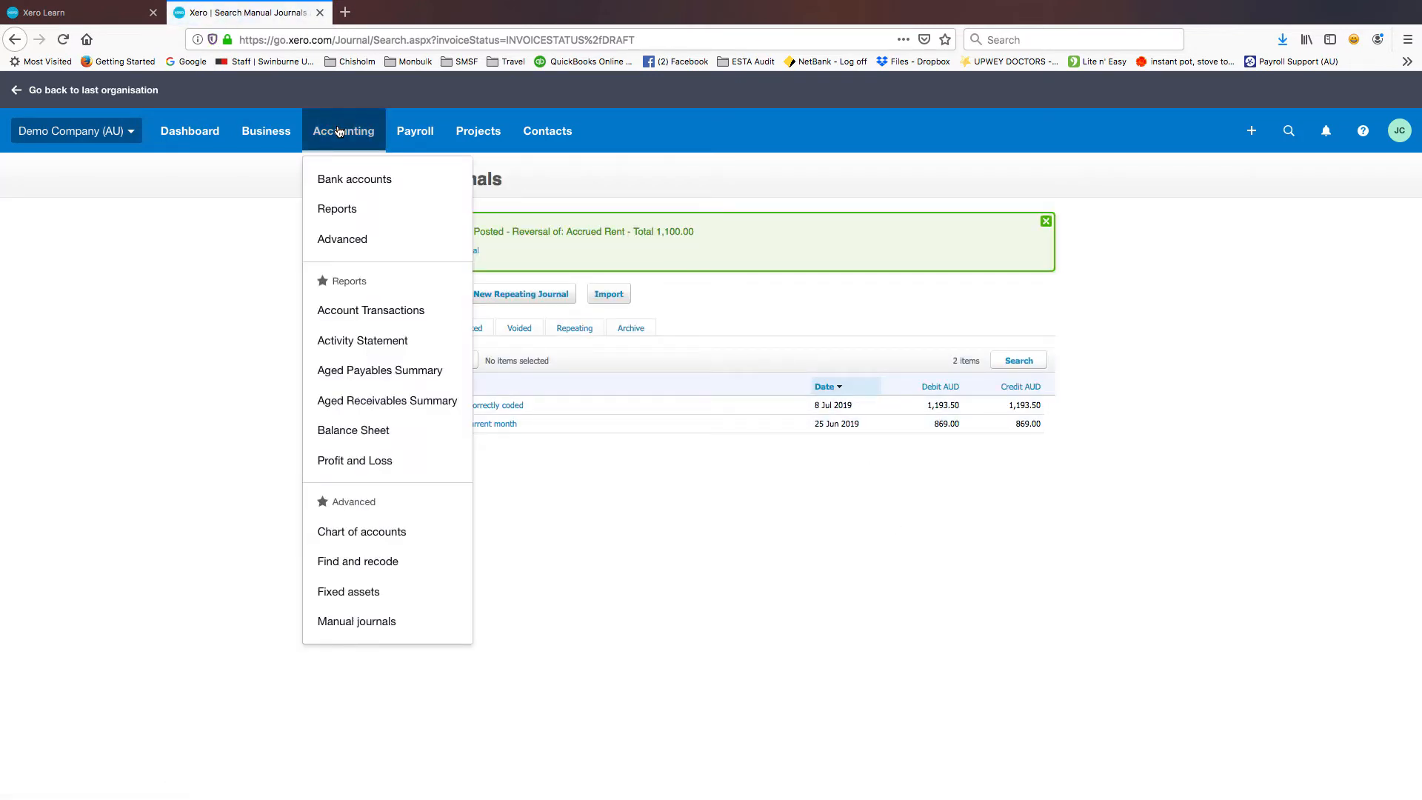
click(397, 533)
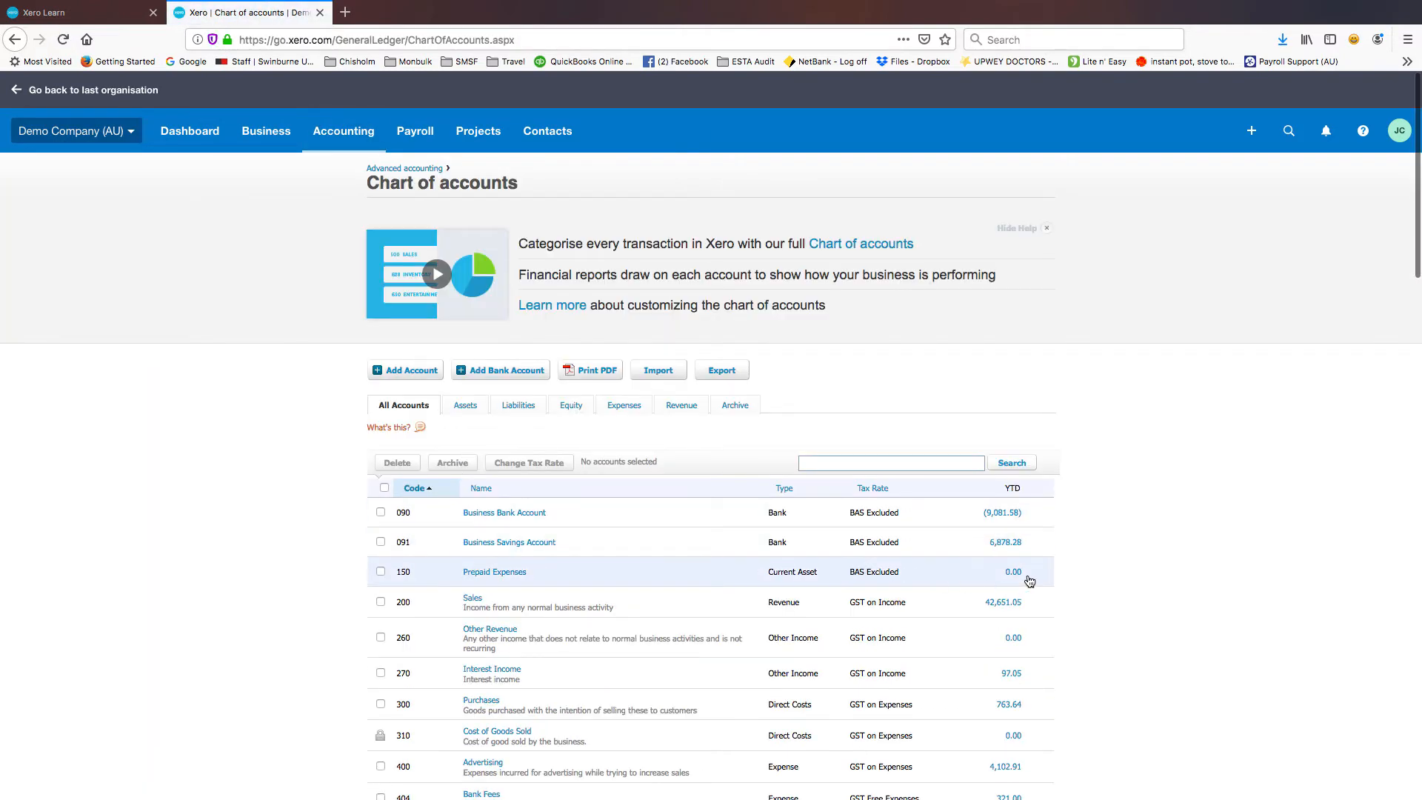
scroll(1030, 581, down, 5)
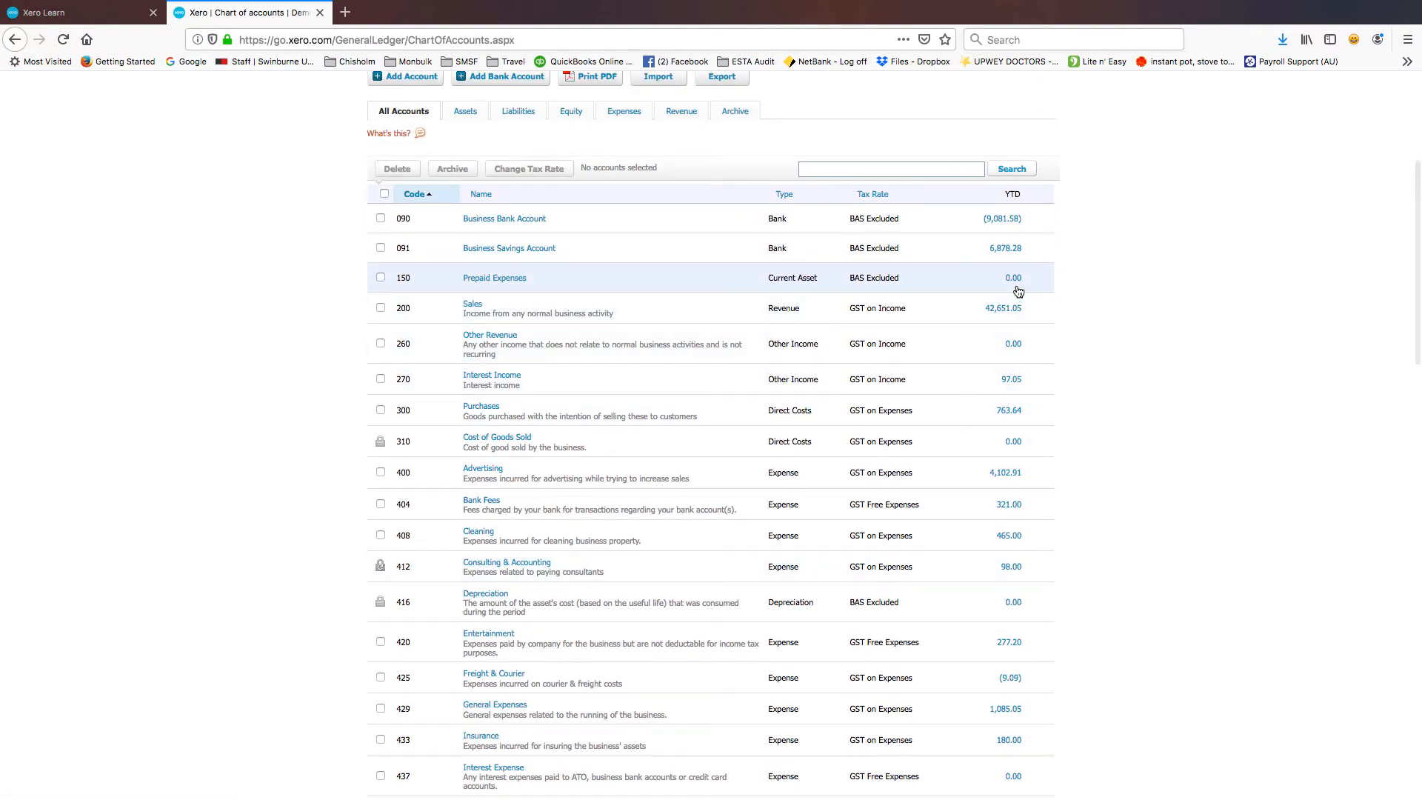
scroll(1140, 580, down, 6)
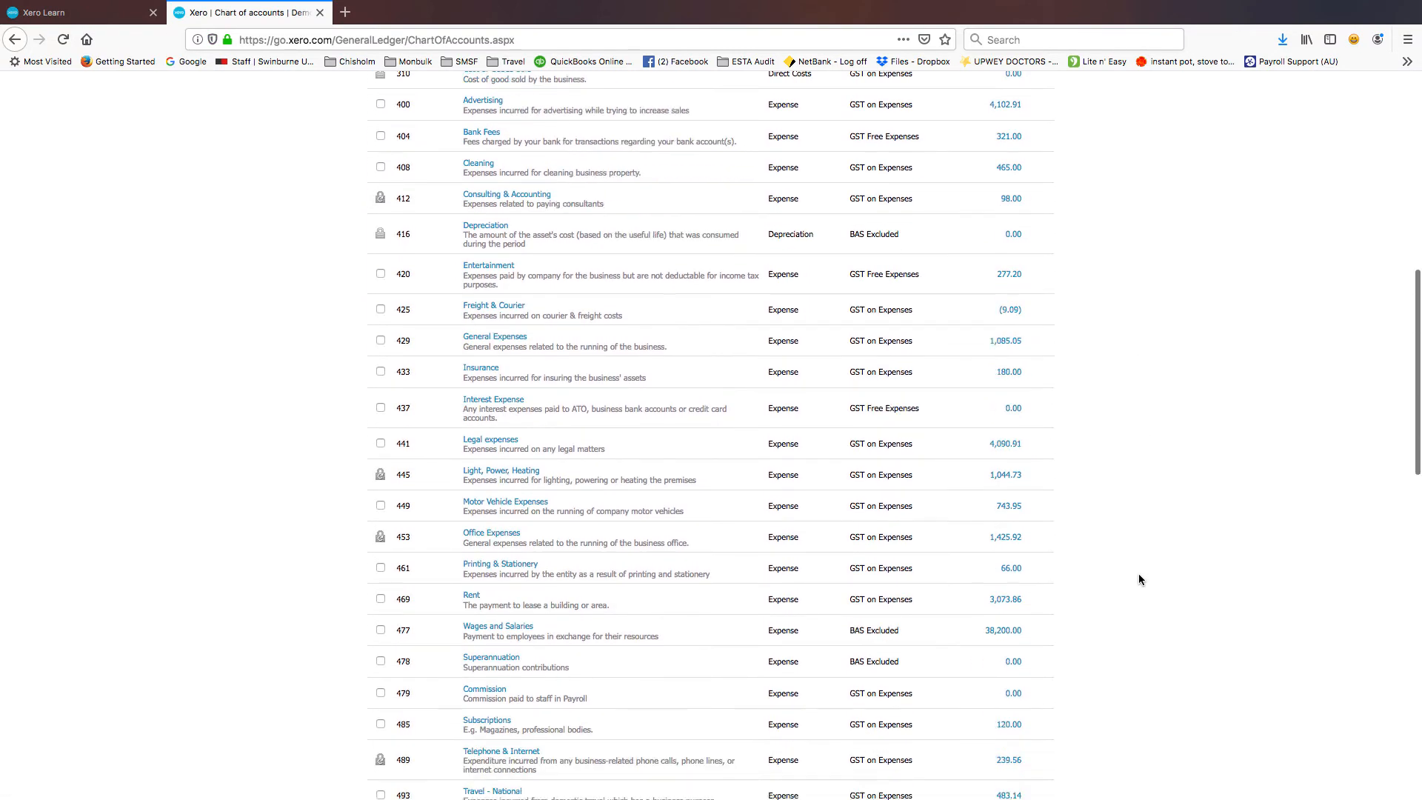
scroll(1140, 580, down, 7)
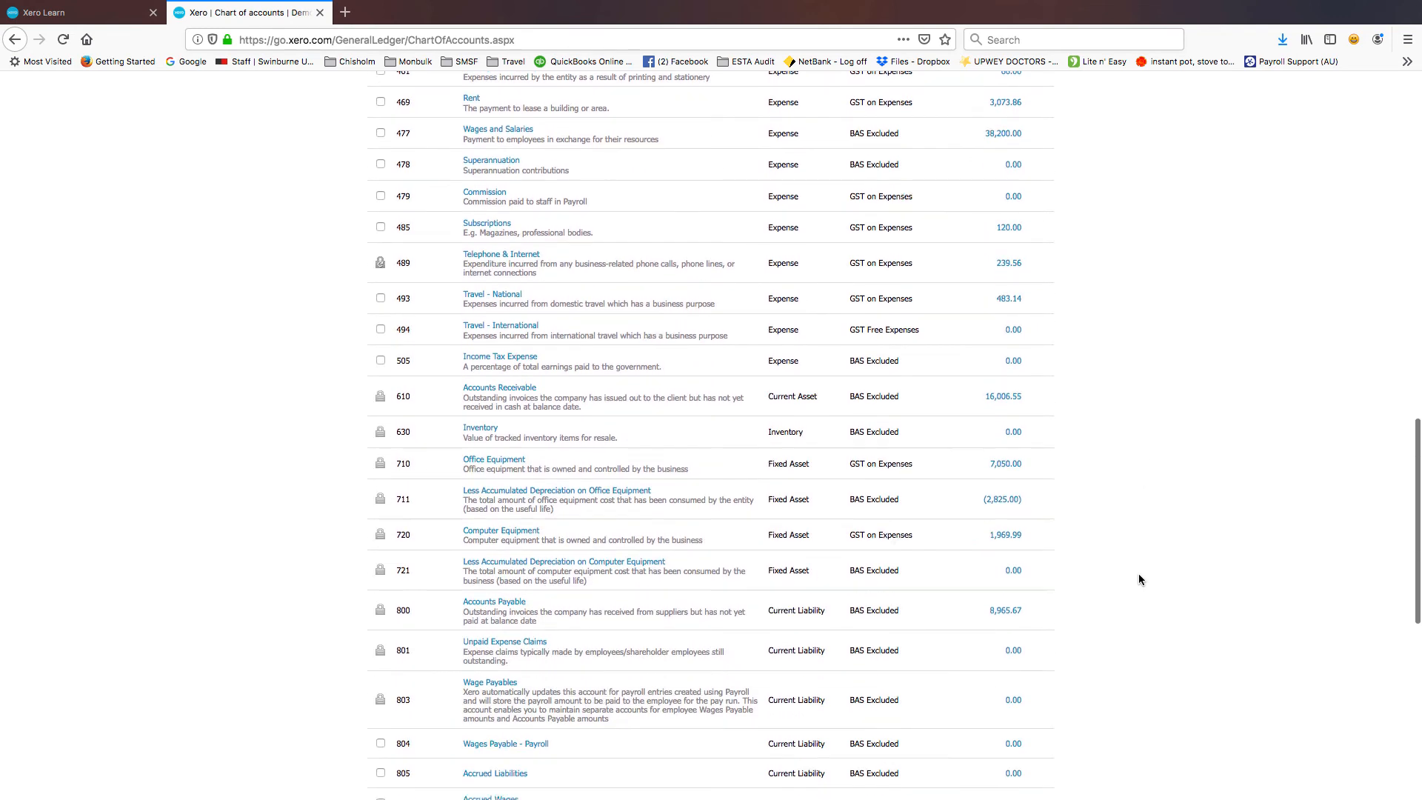
scroll(1139, 580, down, 5)
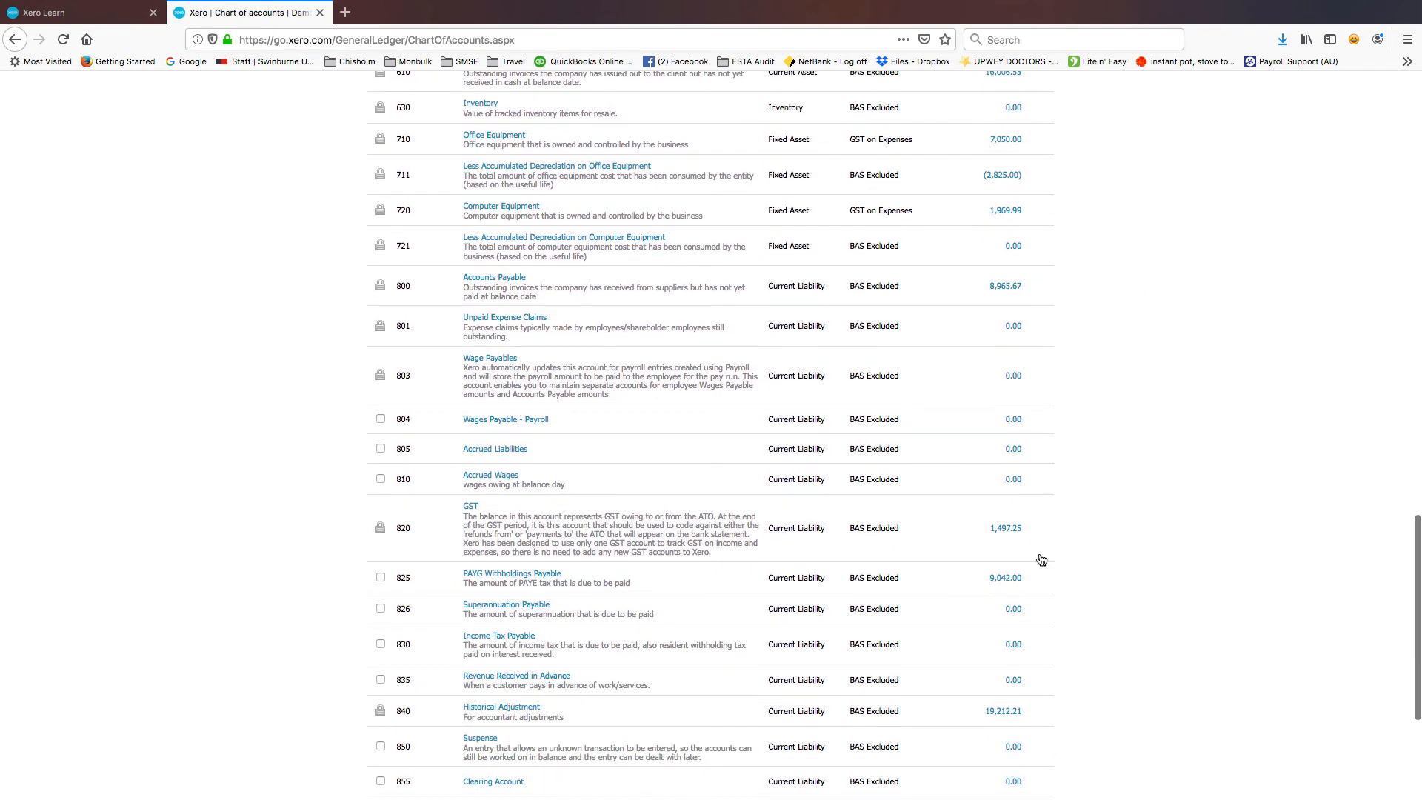
click(1018, 484)
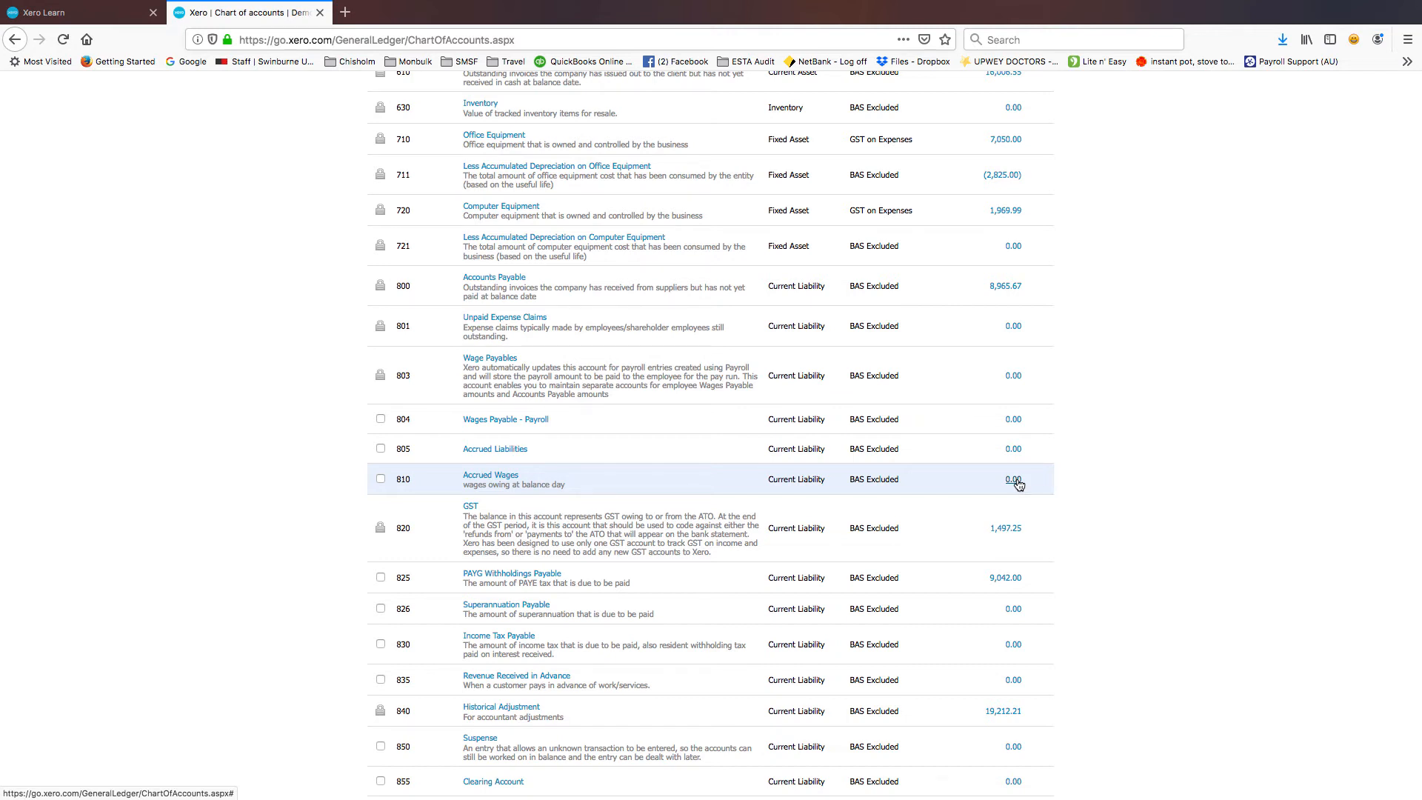